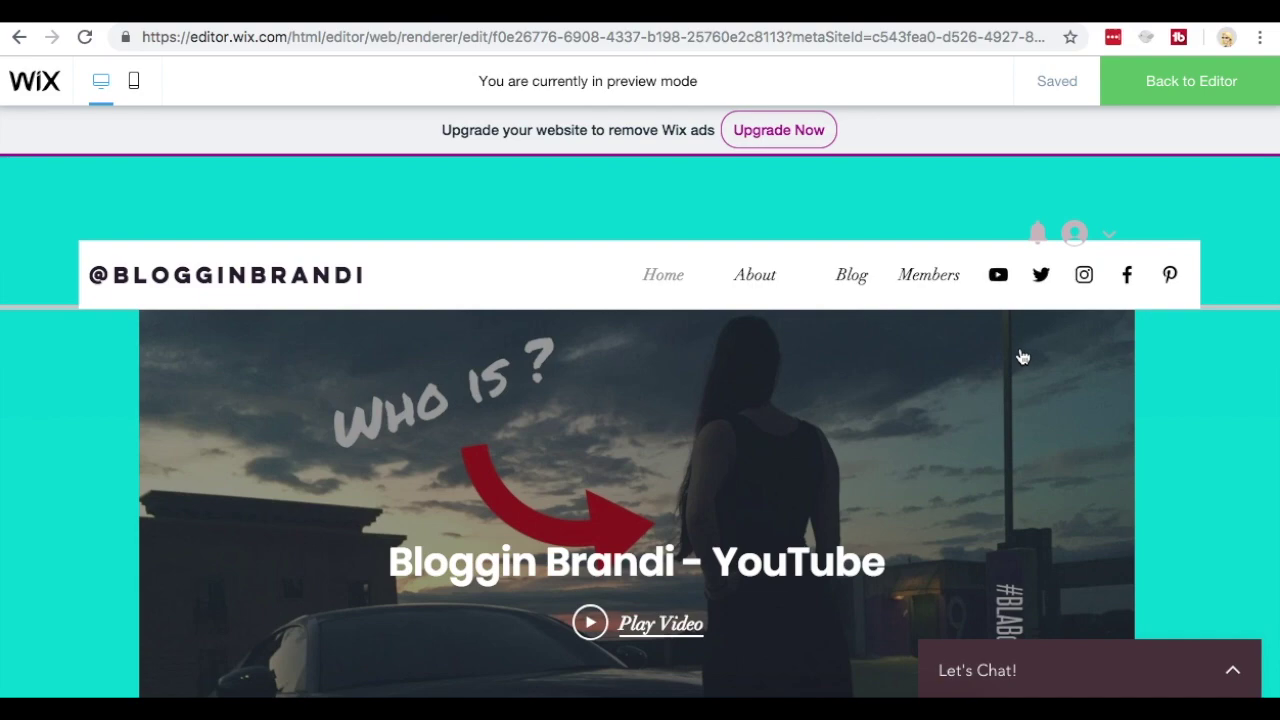
View the Blog page in the site preview, then go back to the editor.
click(852, 276)
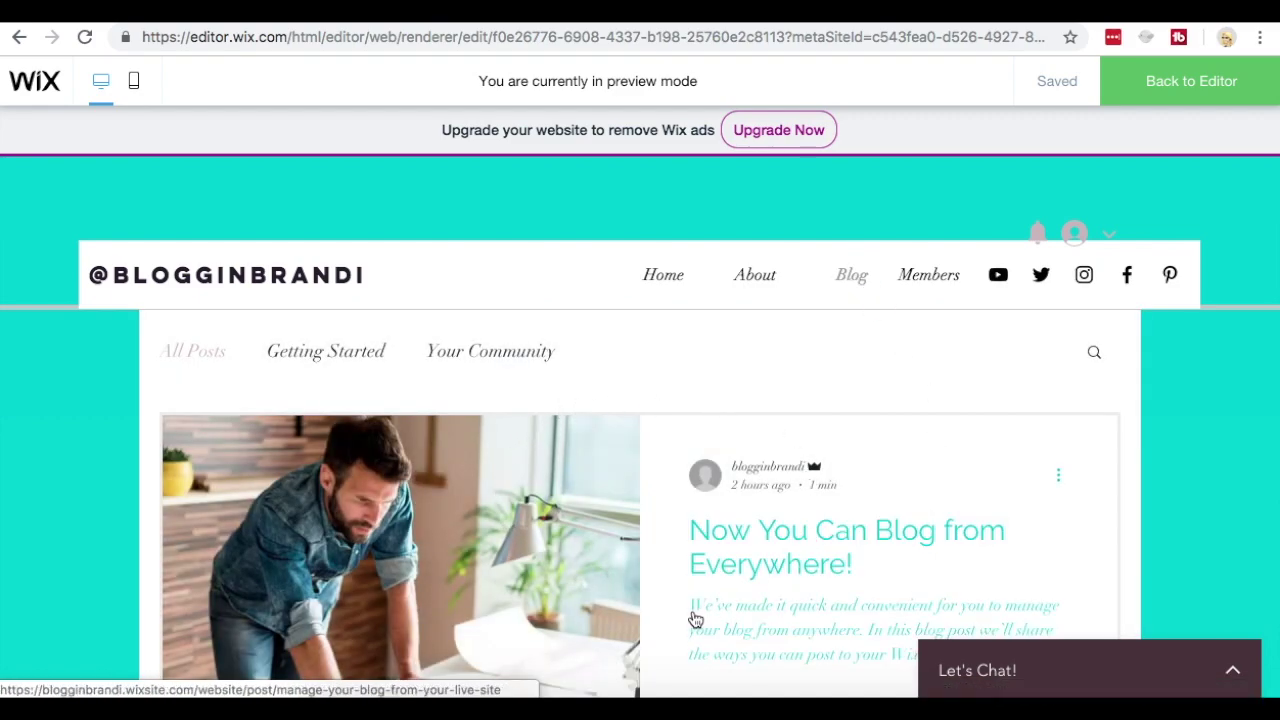
click(1226, 94)
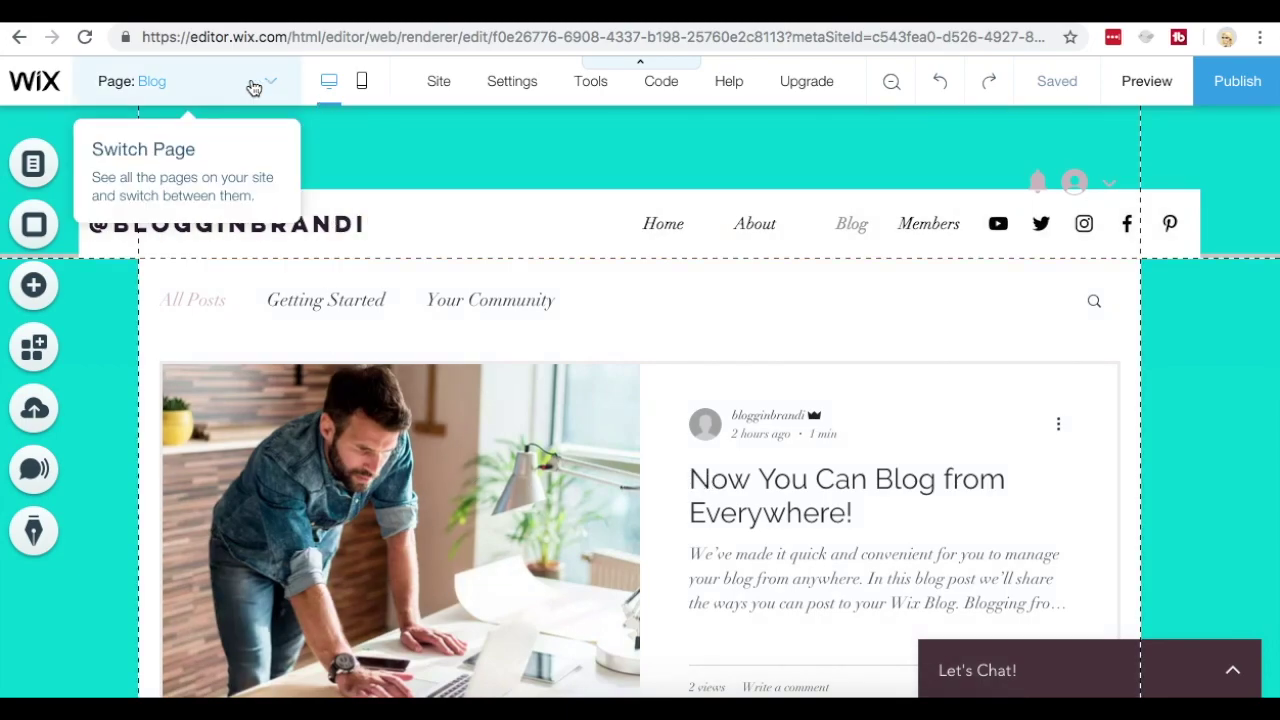
click(202, 83)
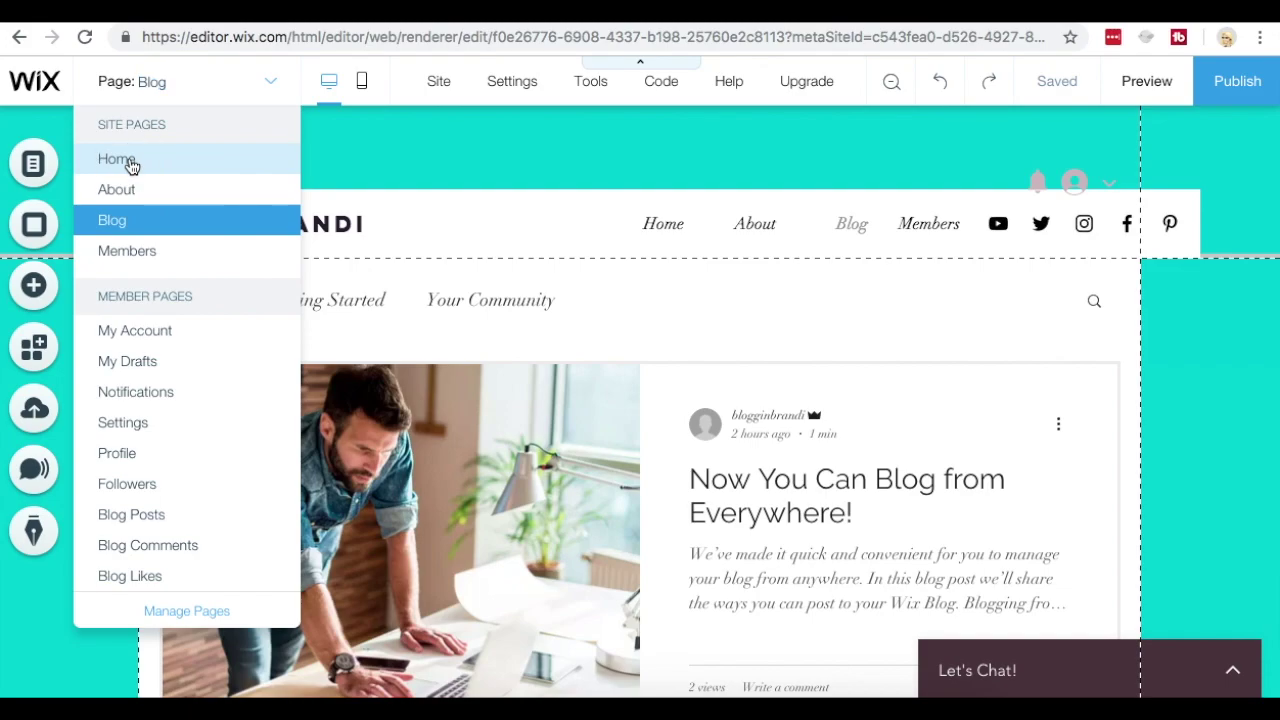
click(127, 160)
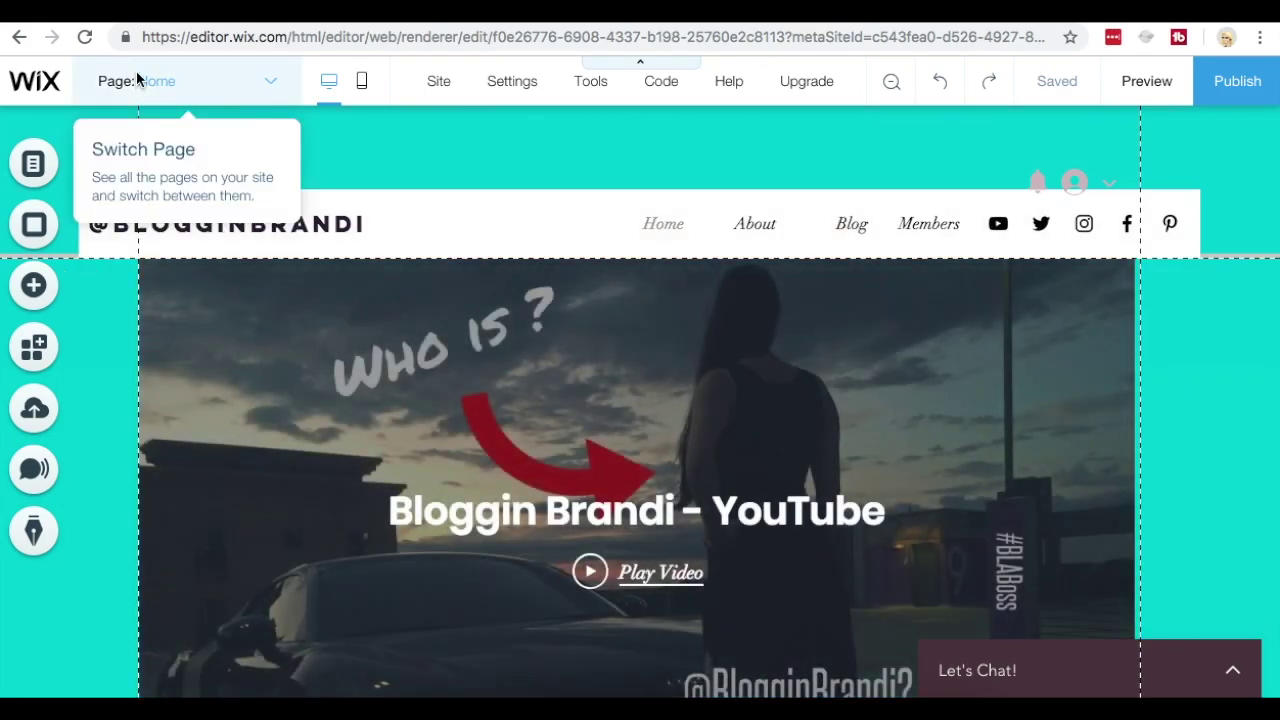
click(262, 81)
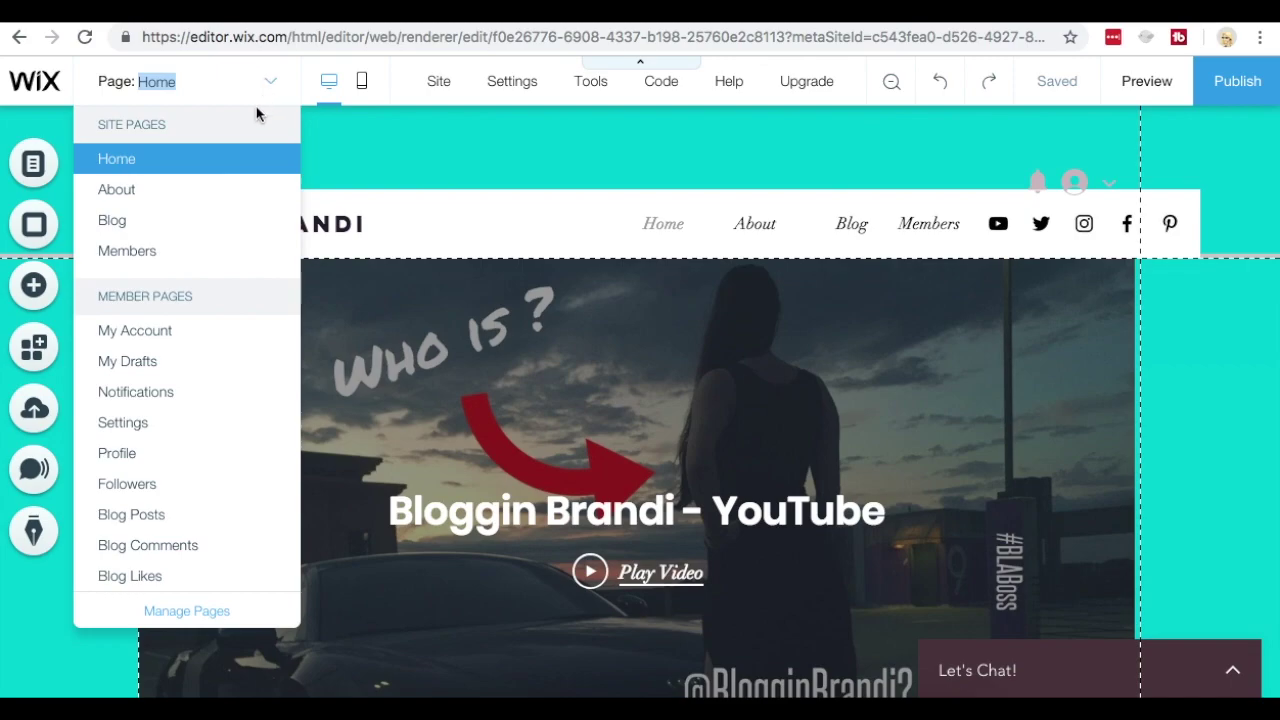
click(120, 224)
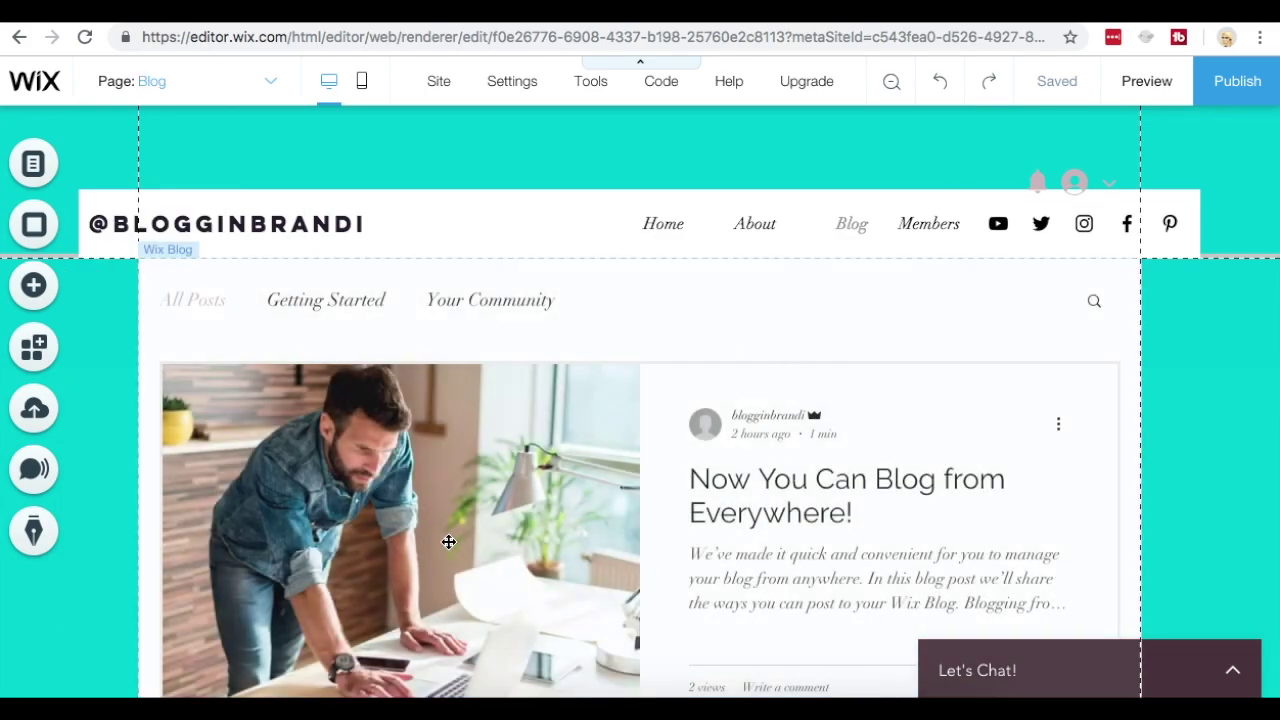
scroll(449, 542, down, 2)
scroll(449, 542, down, 4)
scroll(449, 542, down, 4)
scroll(449, 542, up, 7)
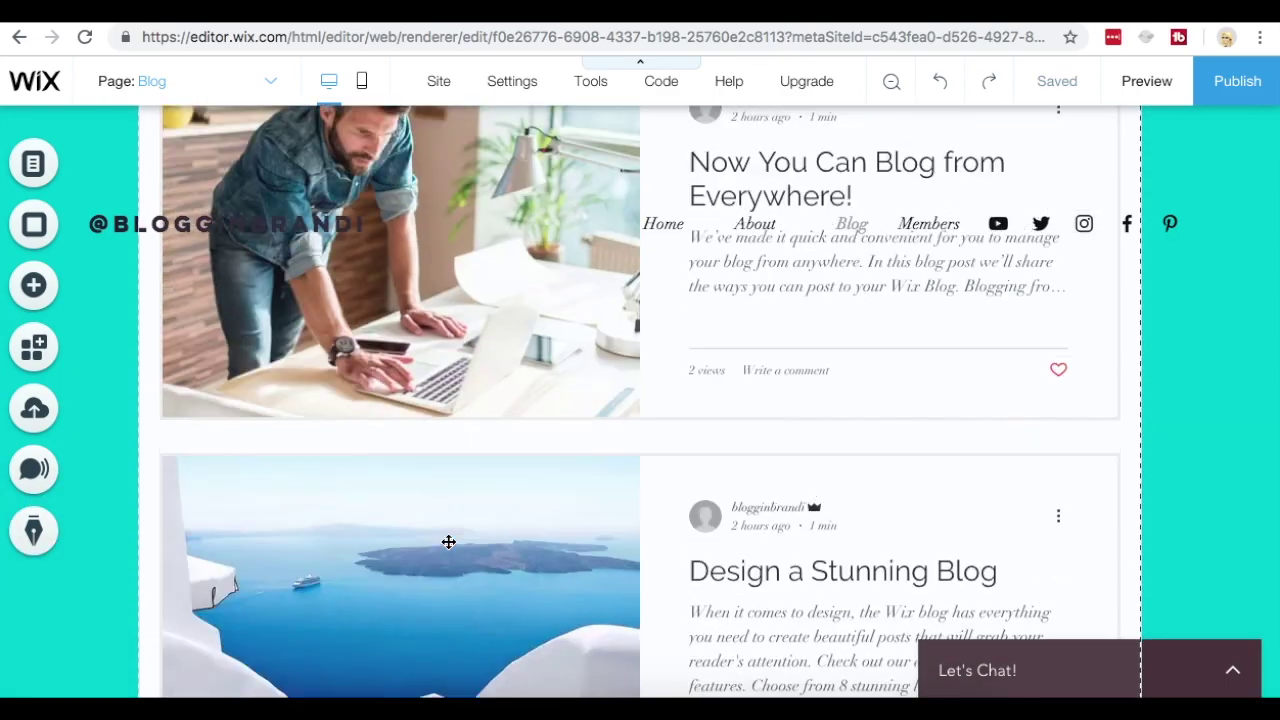
scroll(449, 542, up, 3)
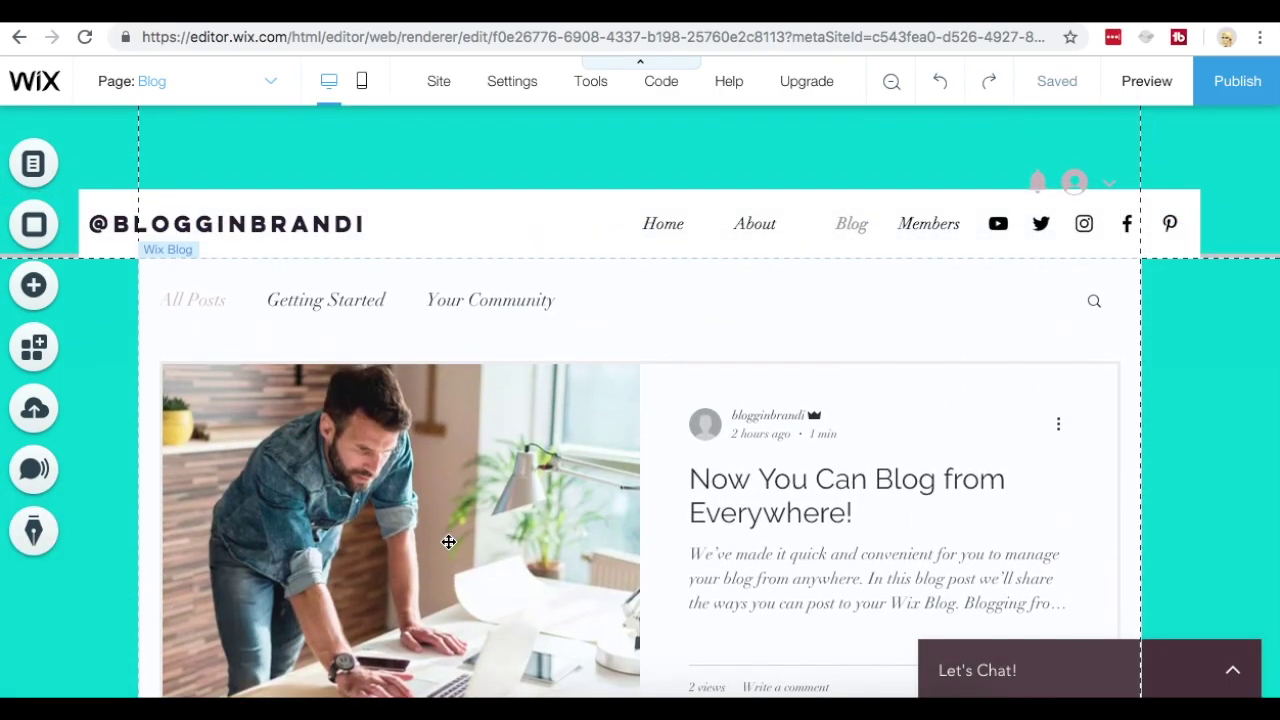
Open the blog element's settings, move the panel aside, and show the Blog Menu design options.
click(625, 323)
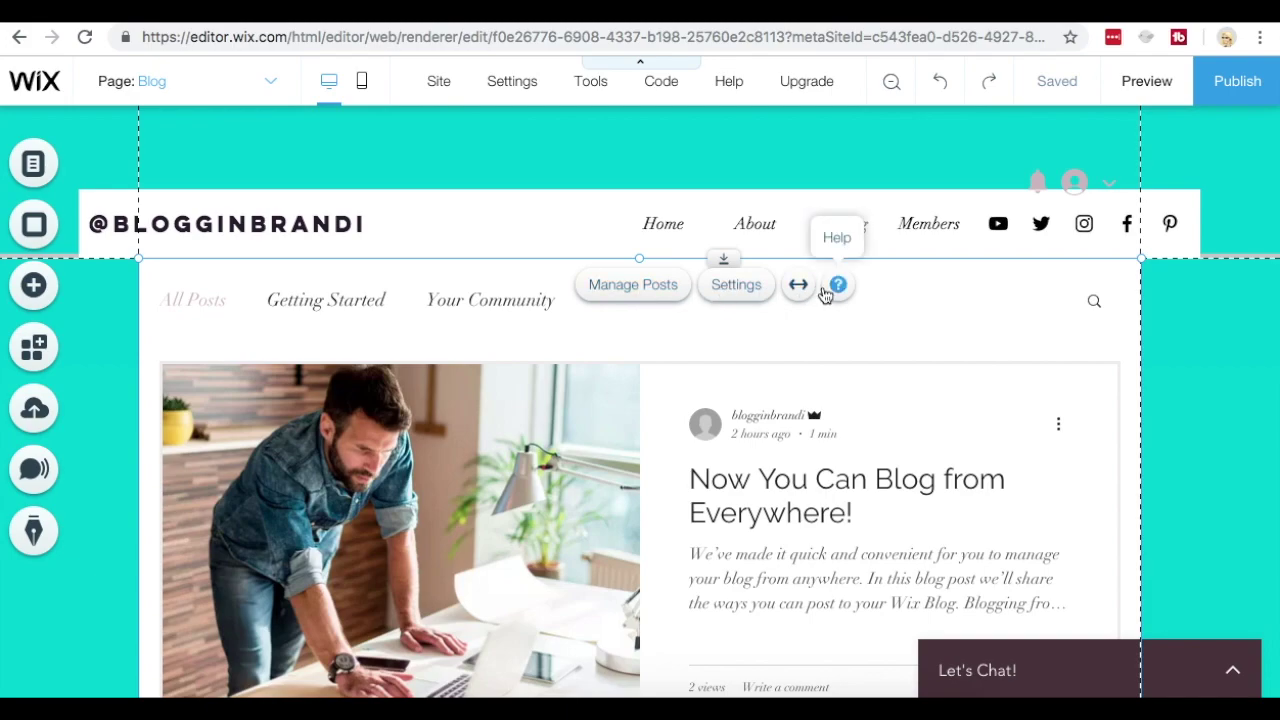
click(750, 292)
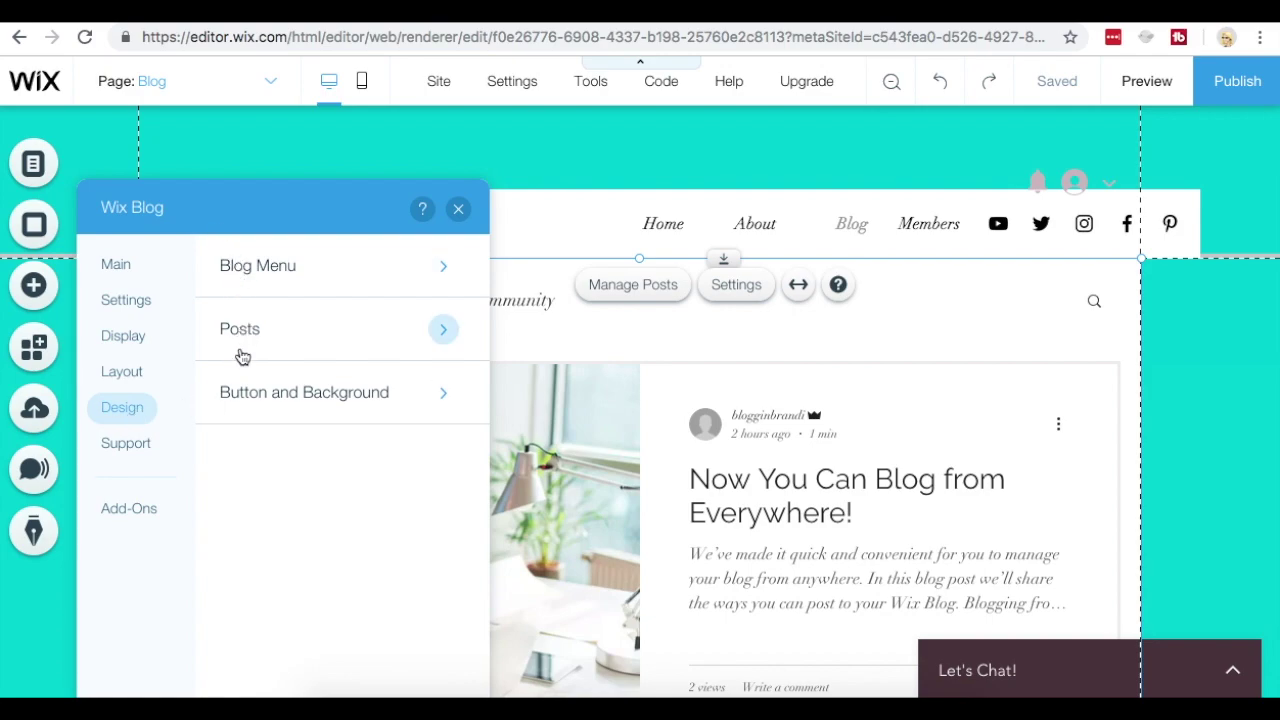
drag(223, 197, 930, 60)
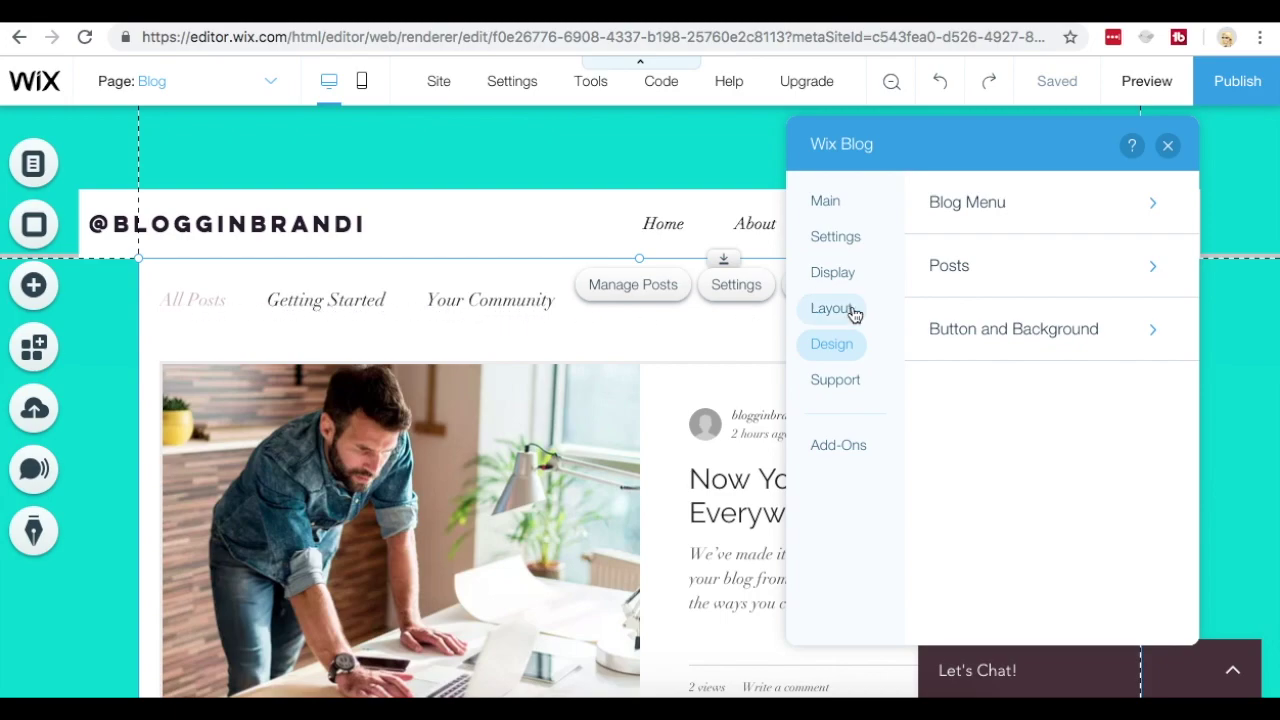
click(993, 207)
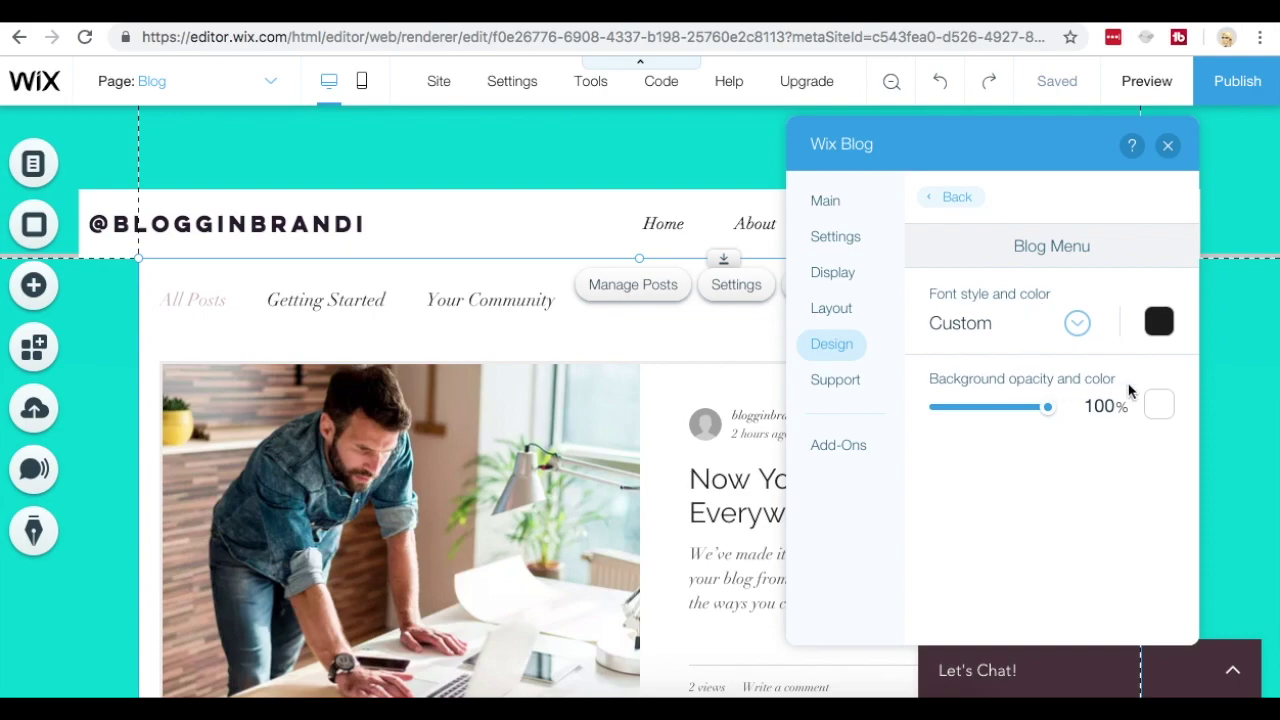
Make the blog menu text teal.
click(1159, 321)
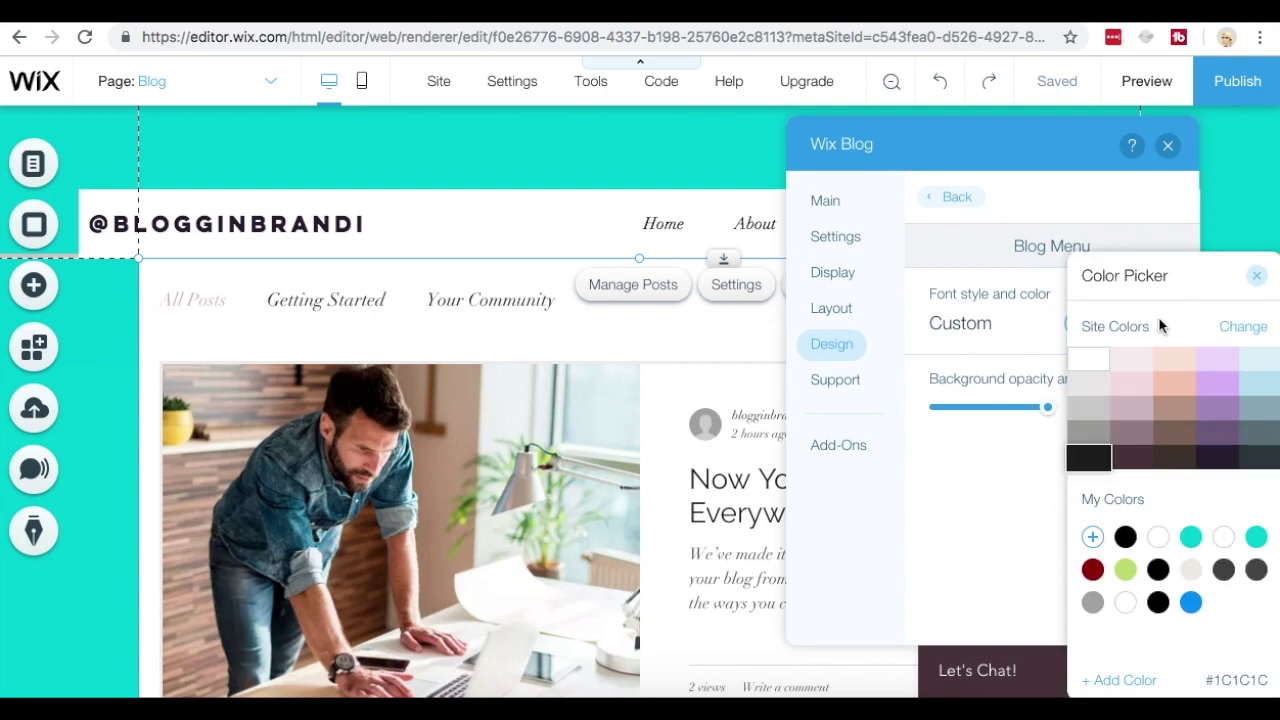
click(1191, 538)
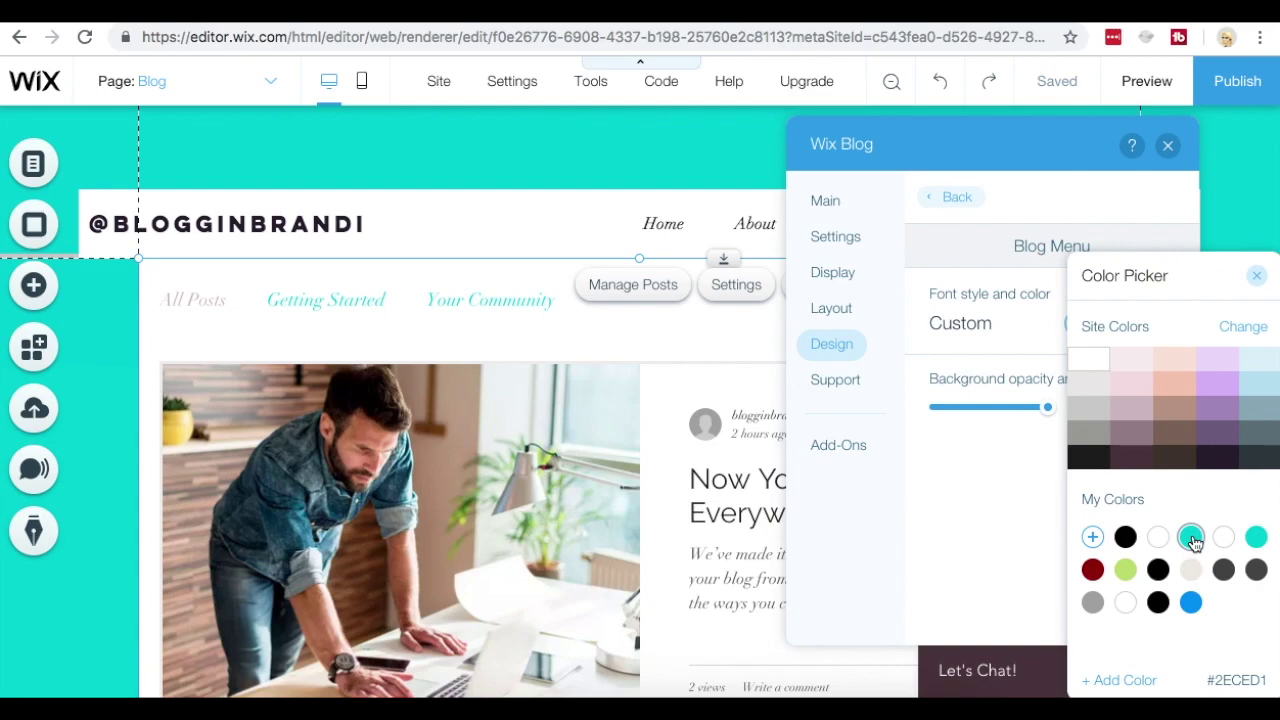
click(1257, 276)
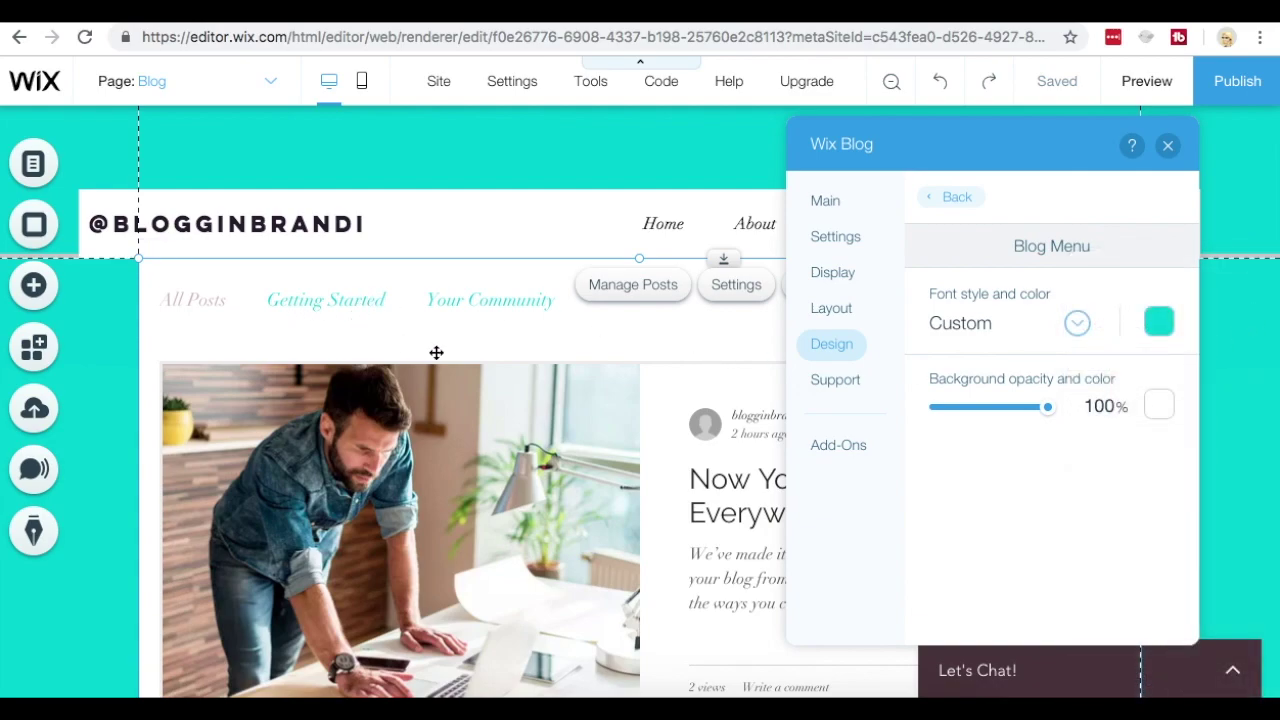
Try a teal blog menu background, then keep it white with no custom colour.
click(1160, 406)
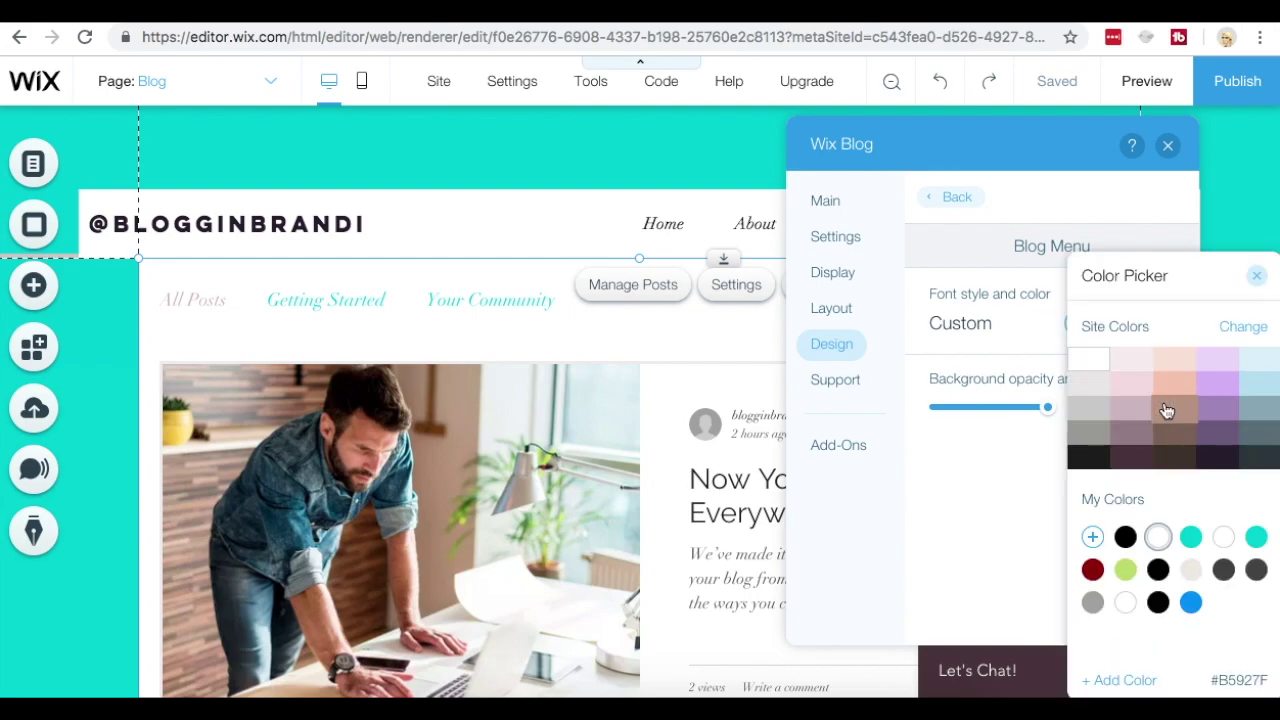
click(1191, 540)
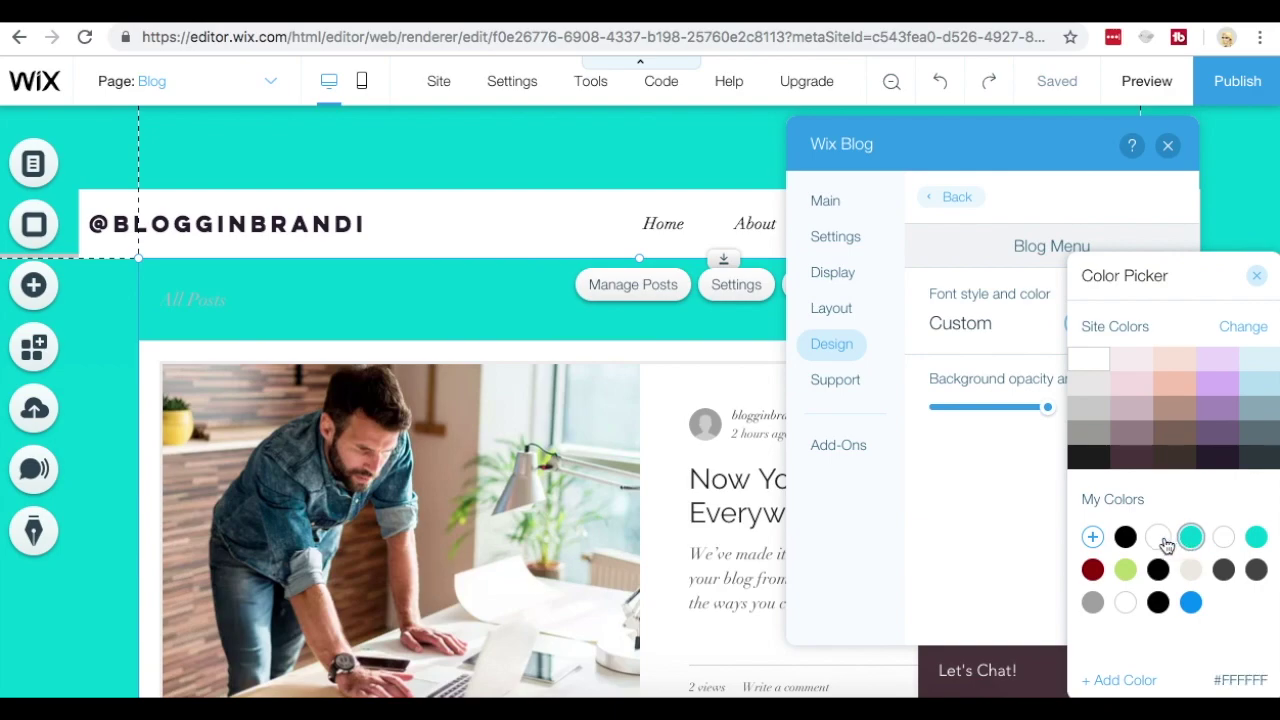
click(1158, 539)
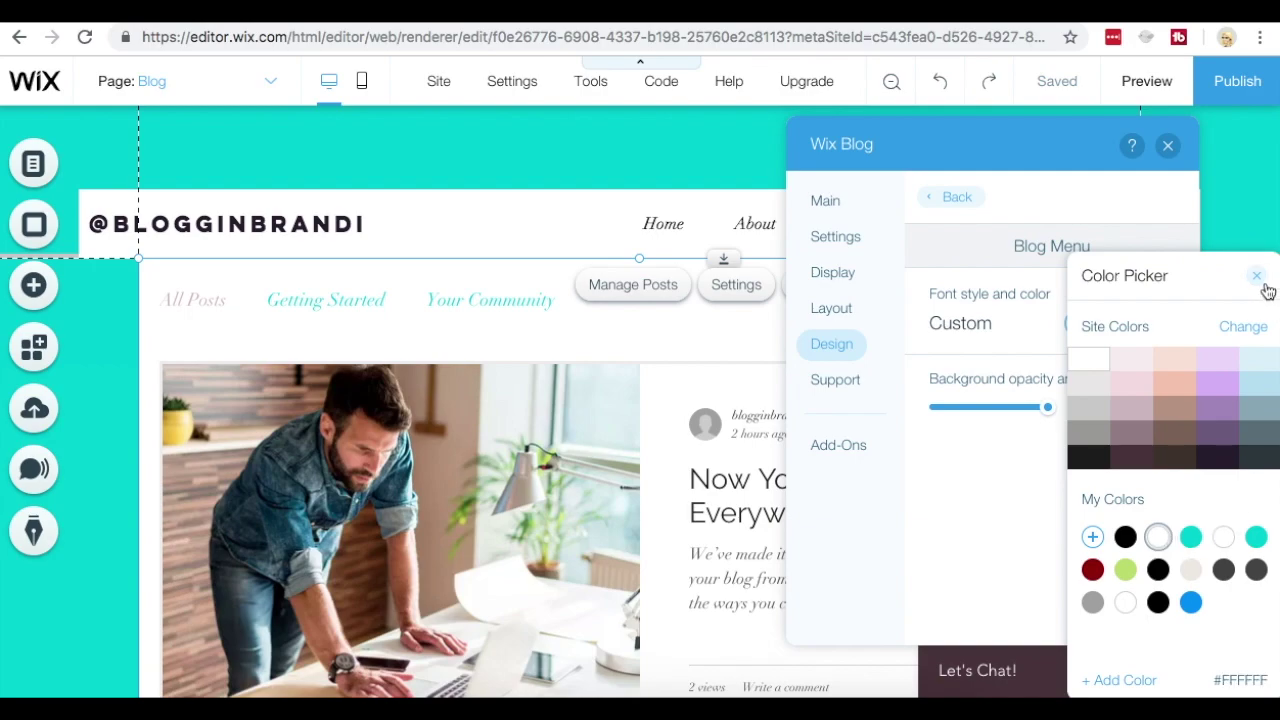
click(1119, 680)
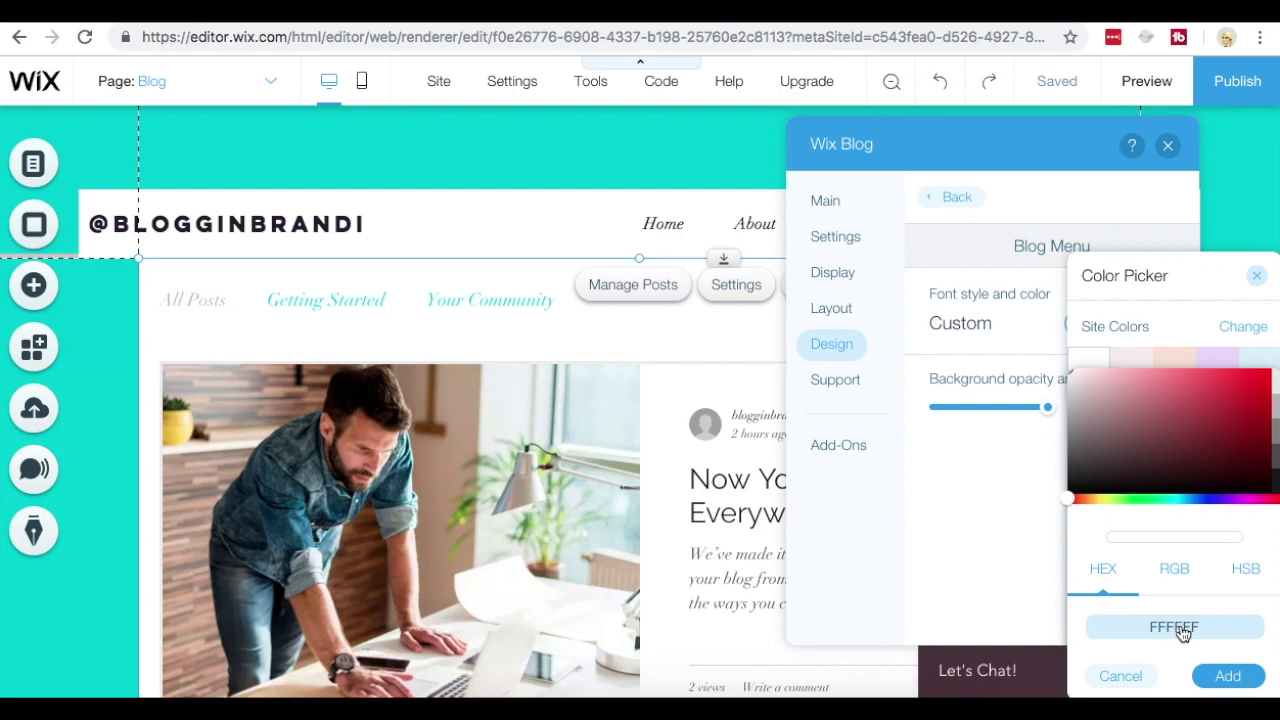
click(1257, 277)
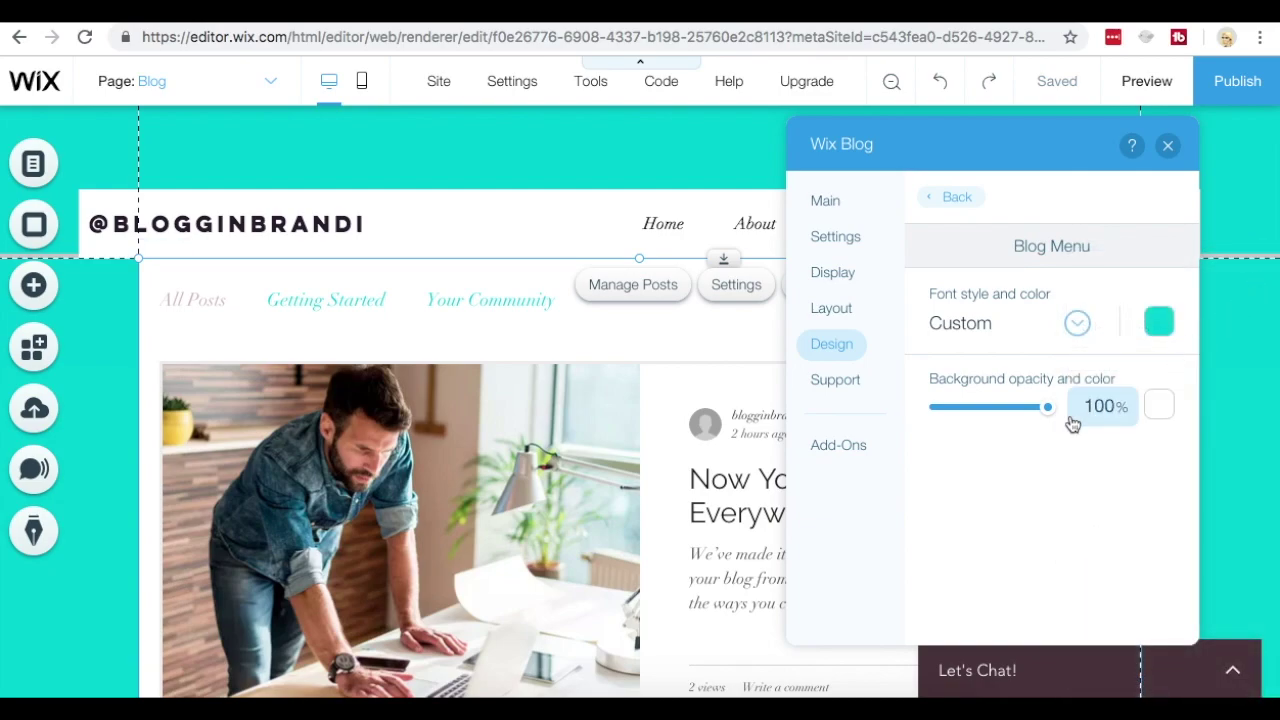
click(1078, 323)
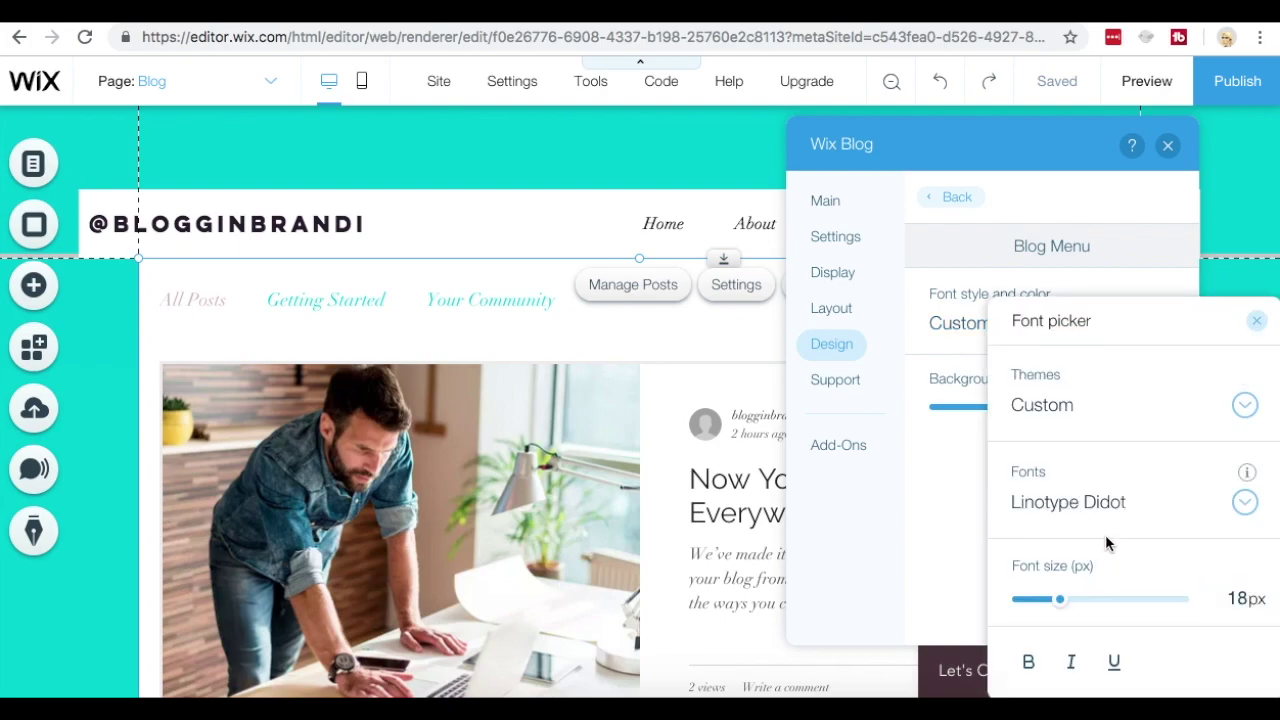
Try theme text styles like Heading 1 on the menu text; lower background opacity to 84%.
click(1245, 405)
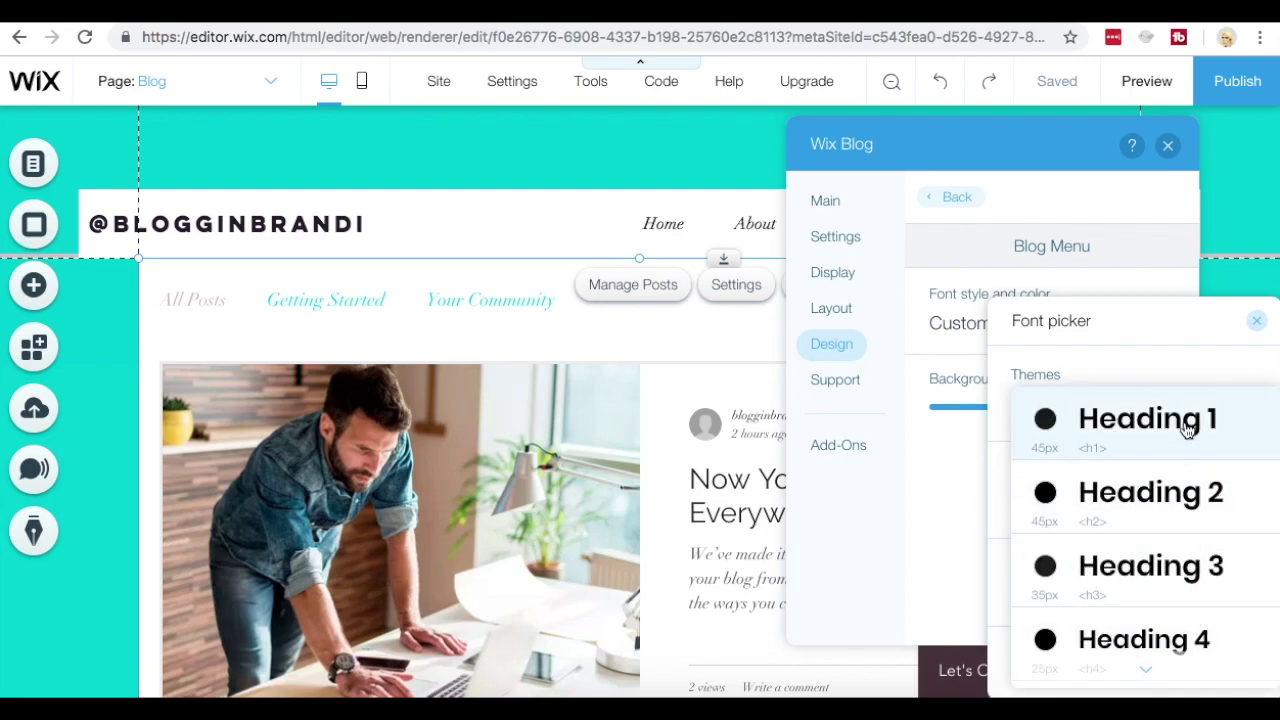
scroll(1187, 428, down, 3)
scroll(1187, 428, down, 3)
scroll(1187, 428, down, 2)
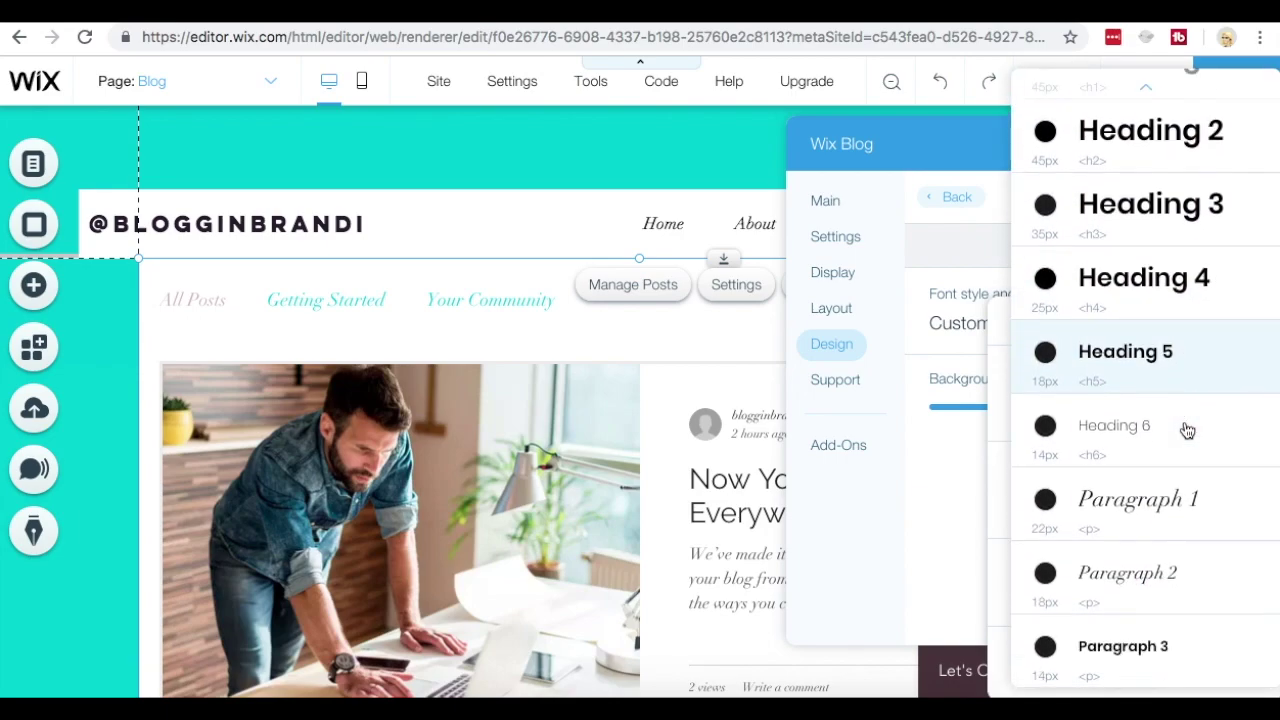
click(1178, 113)
click(975, 318)
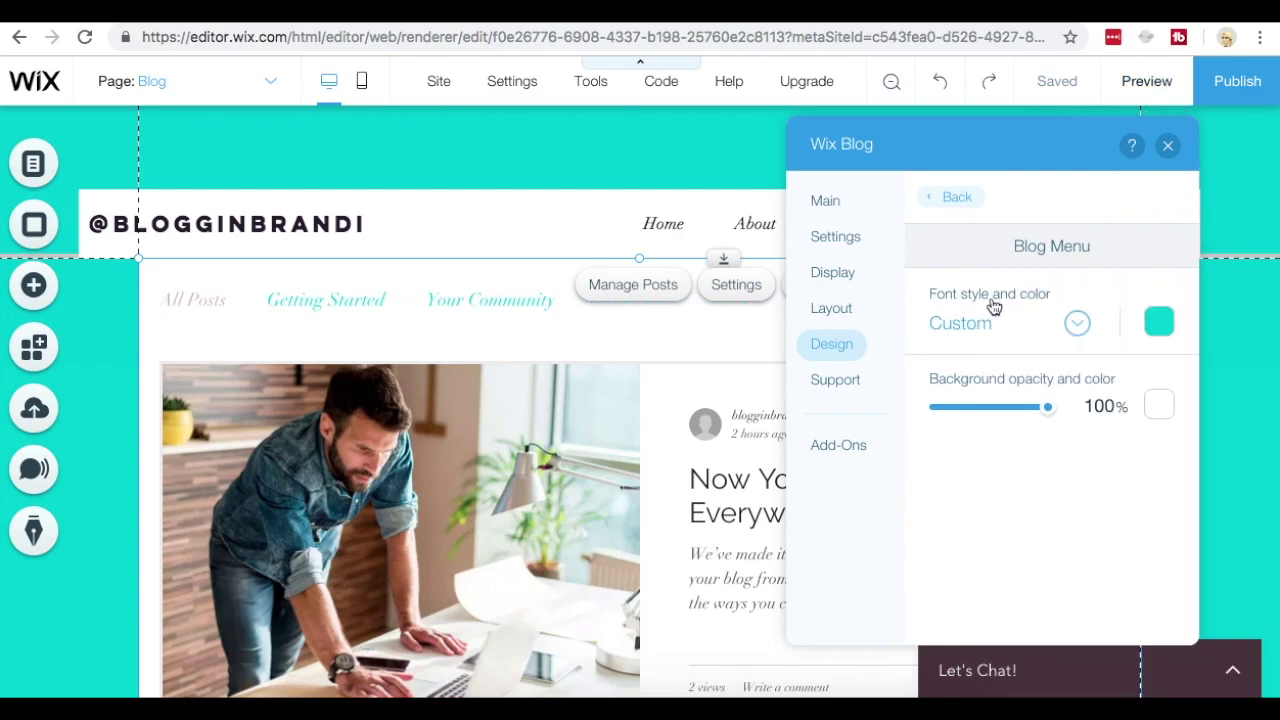
drag(1047, 407, 1033, 413)
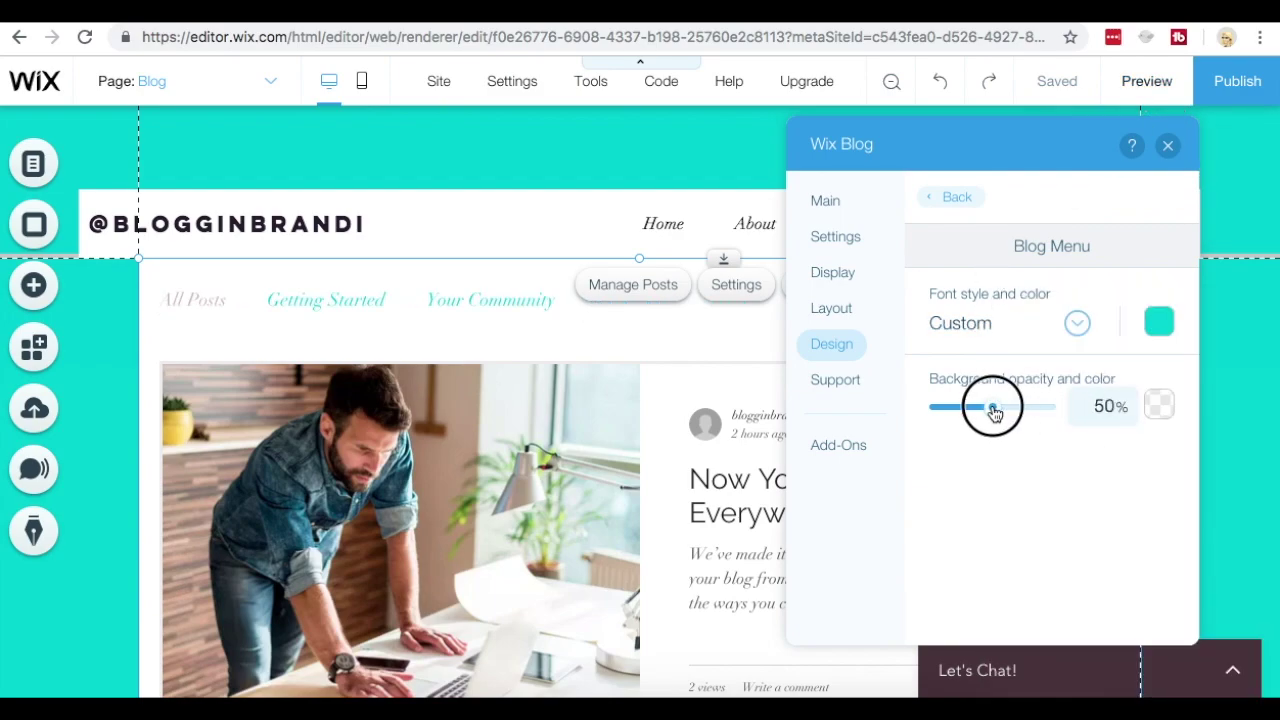
Try a translucent teal menu background, then restore white at 100% opacity.
click(1160, 410)
click(1192, 540)
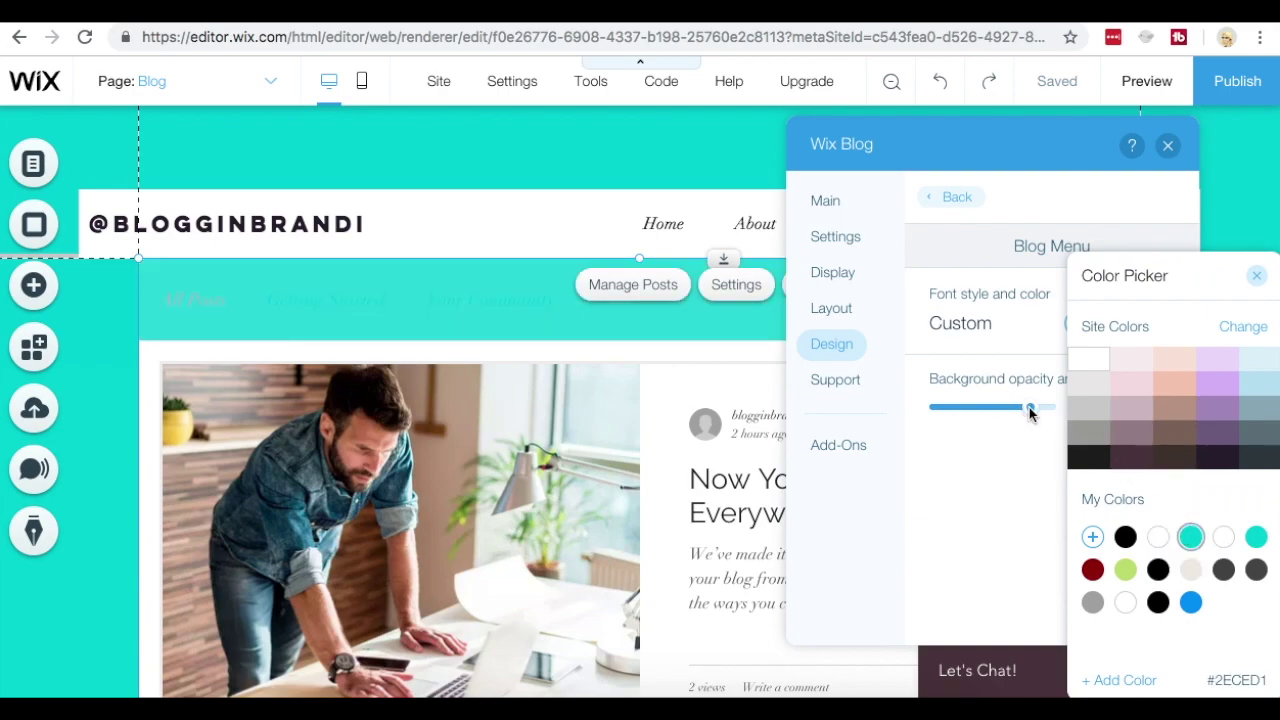
drag(1016, 413, 958, 414)
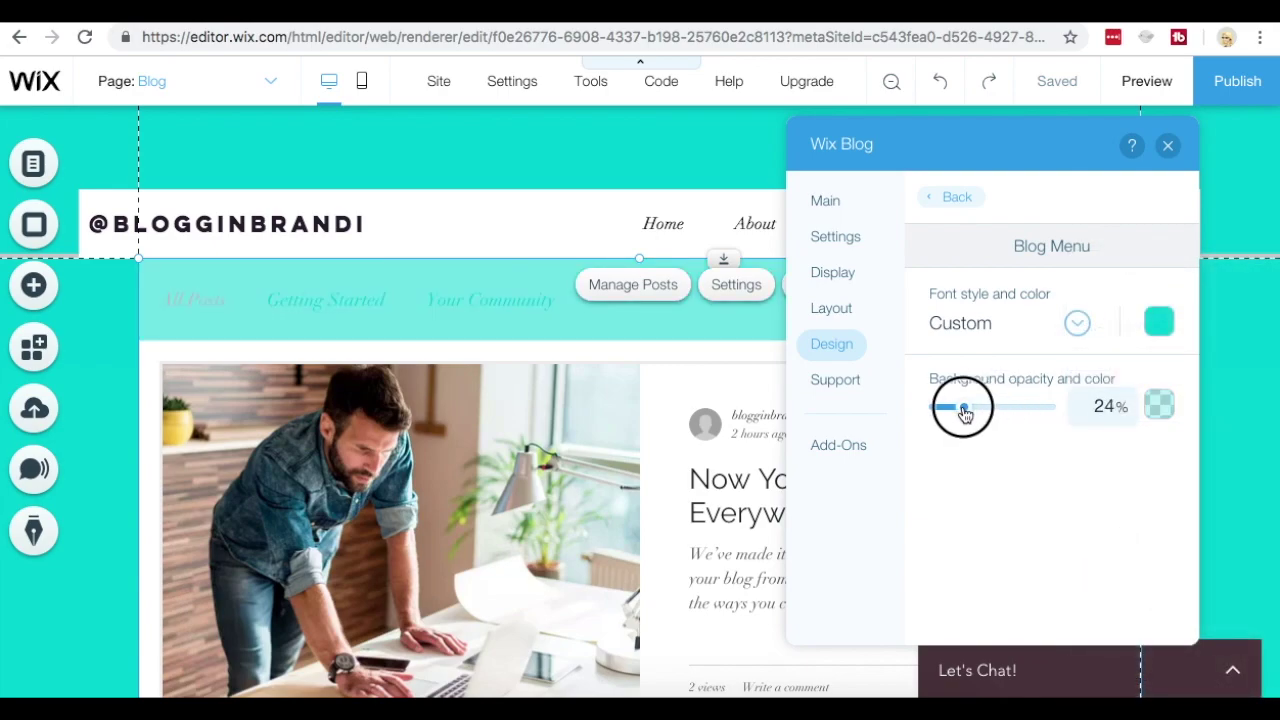
mouse_move(958, 414)
mouse_down()
mouse_move(1000, 416)
mouse_move(963, 409)
mouse_up()
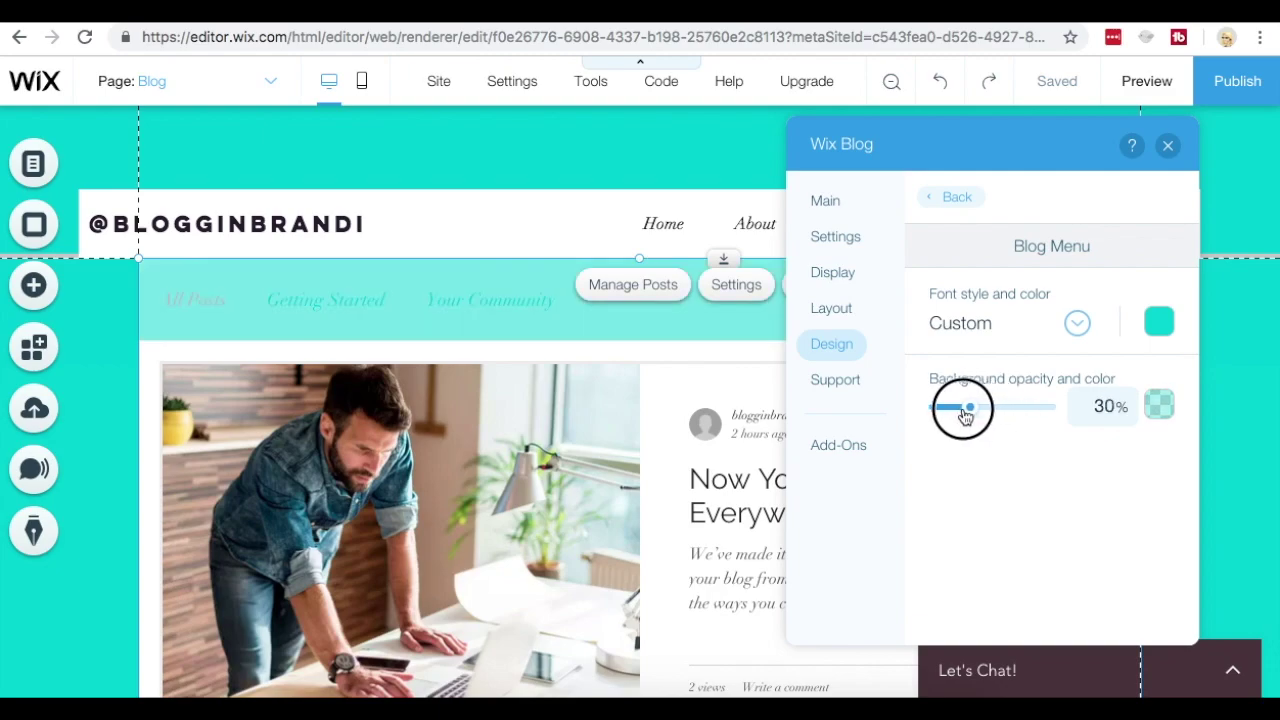
Open the Posts design settings with the panel moved off the blog posts.
click(953, 199)
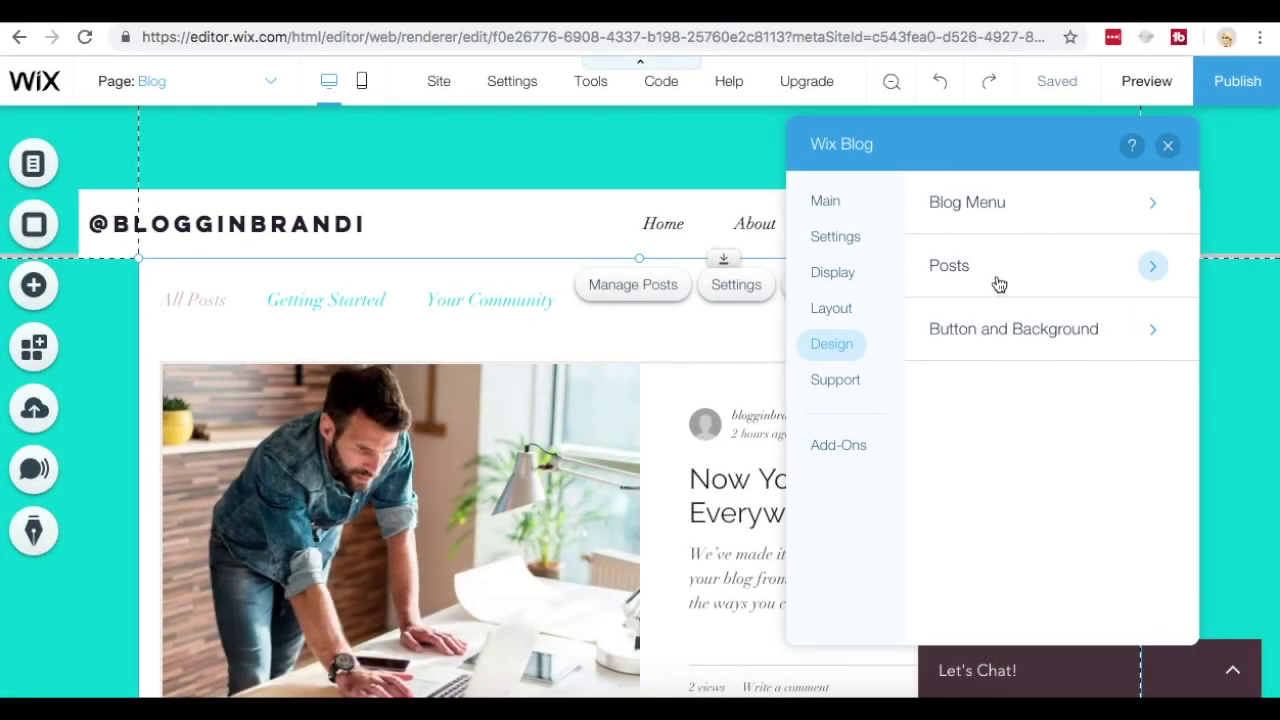
click(996, 284)
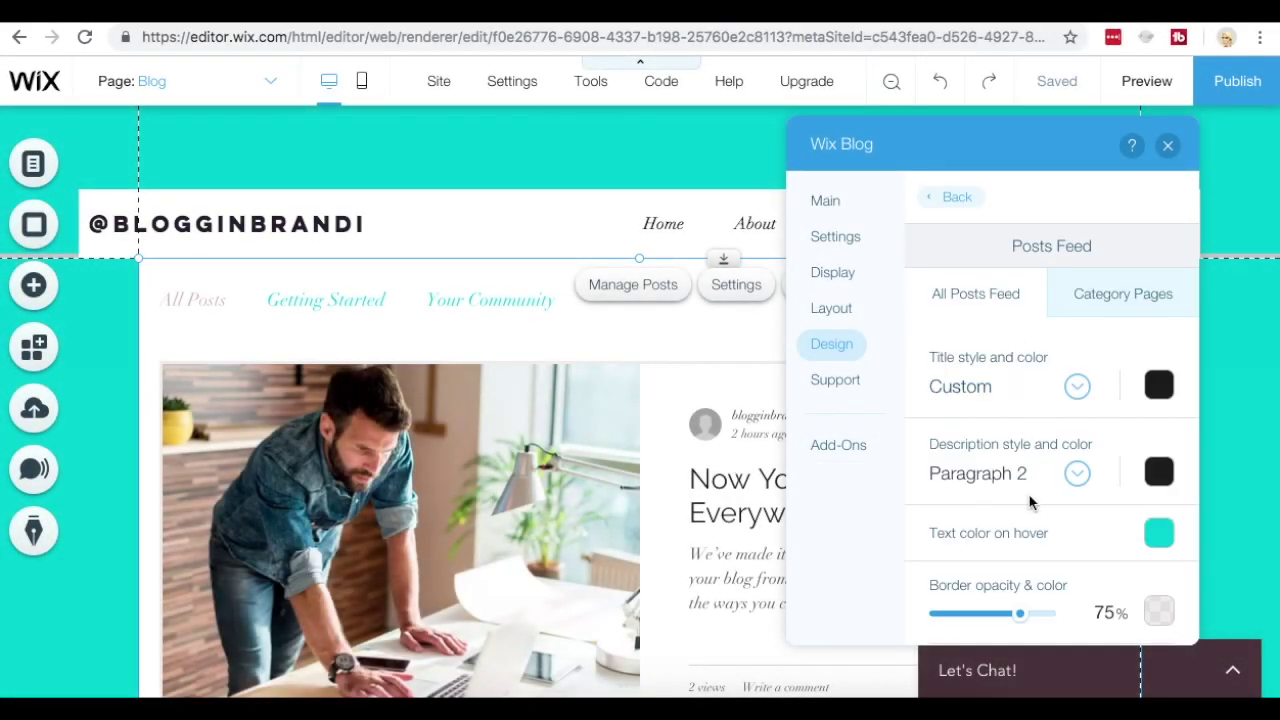
mouse_move(1079, 141)
mouse_down()
mouse_move(297, 157)
mouse_move(406, 177)
mouse_up()
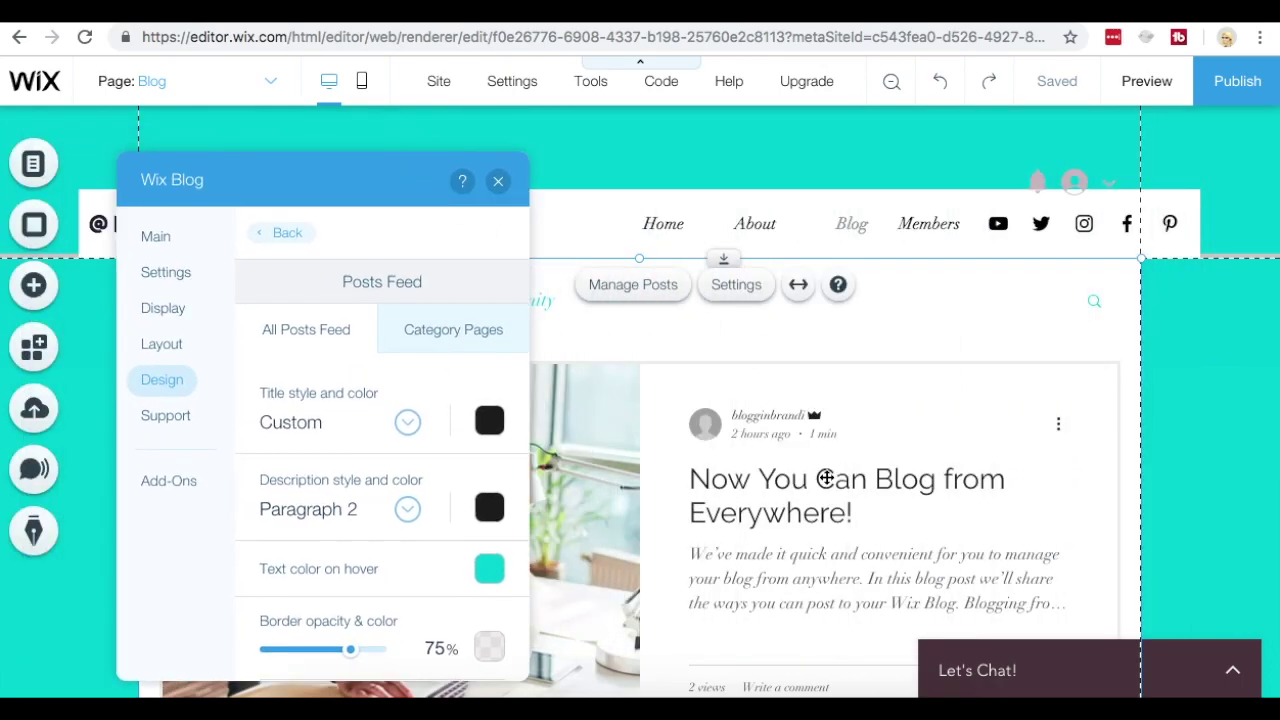
scroll(826, 479, down, 4)
scroll(823, 474, up, 1)
scroll(823, 474, up, 2)
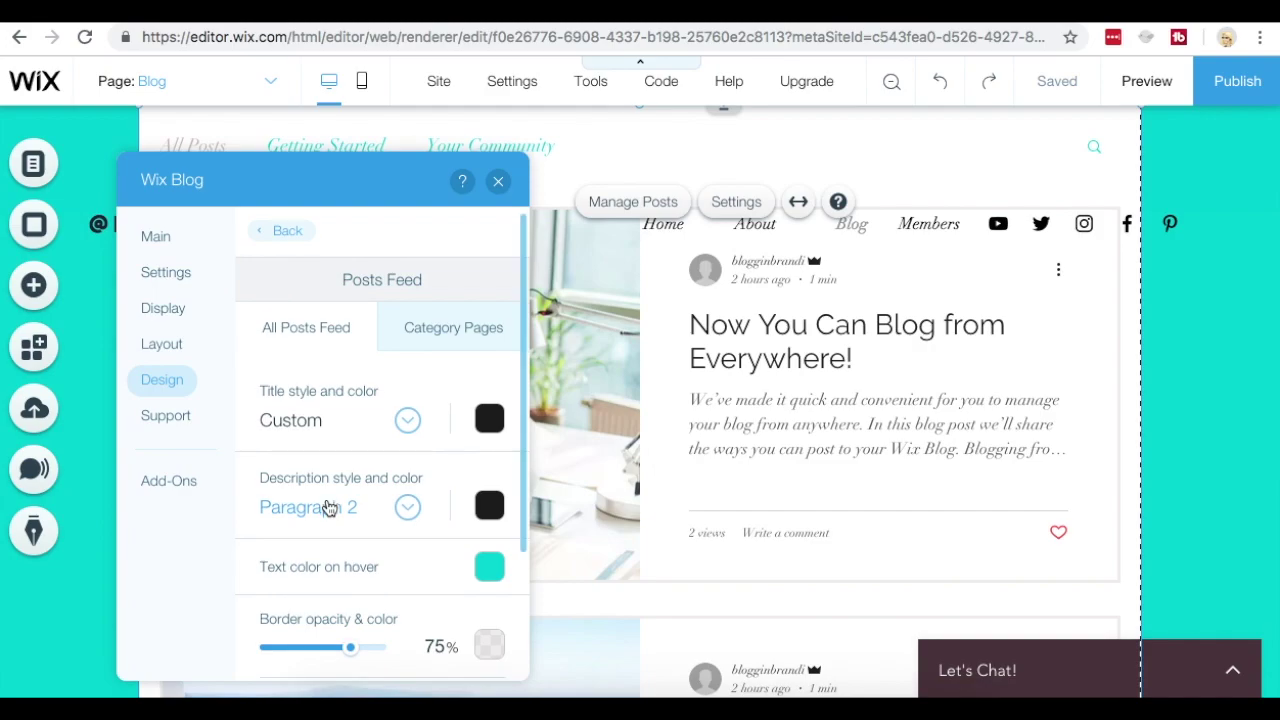
scroll(329, 508, down, 2)
scroll(329, 508, down, 1)
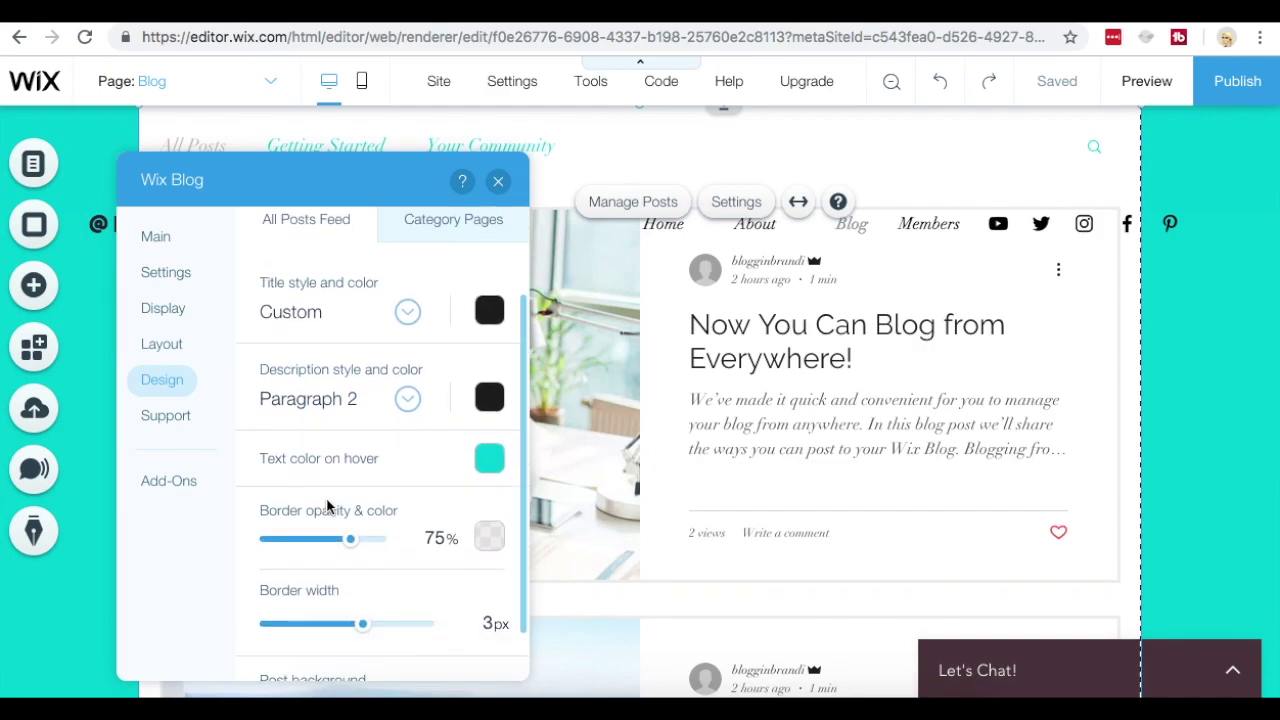
scroll(329, 507, down, 1)
scroll(345, 470, up, 1)
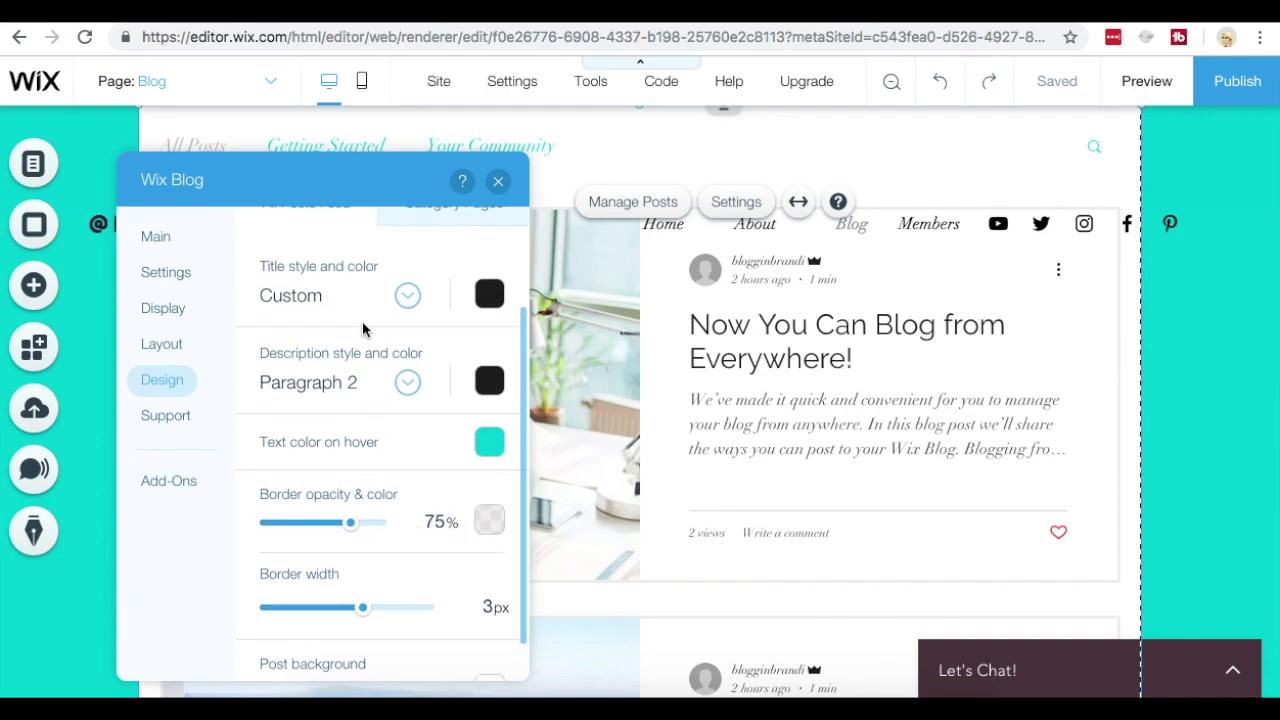
Make the post titles teal and thicken the post borders to 4px.
click(489, 293)
click(641, 537)
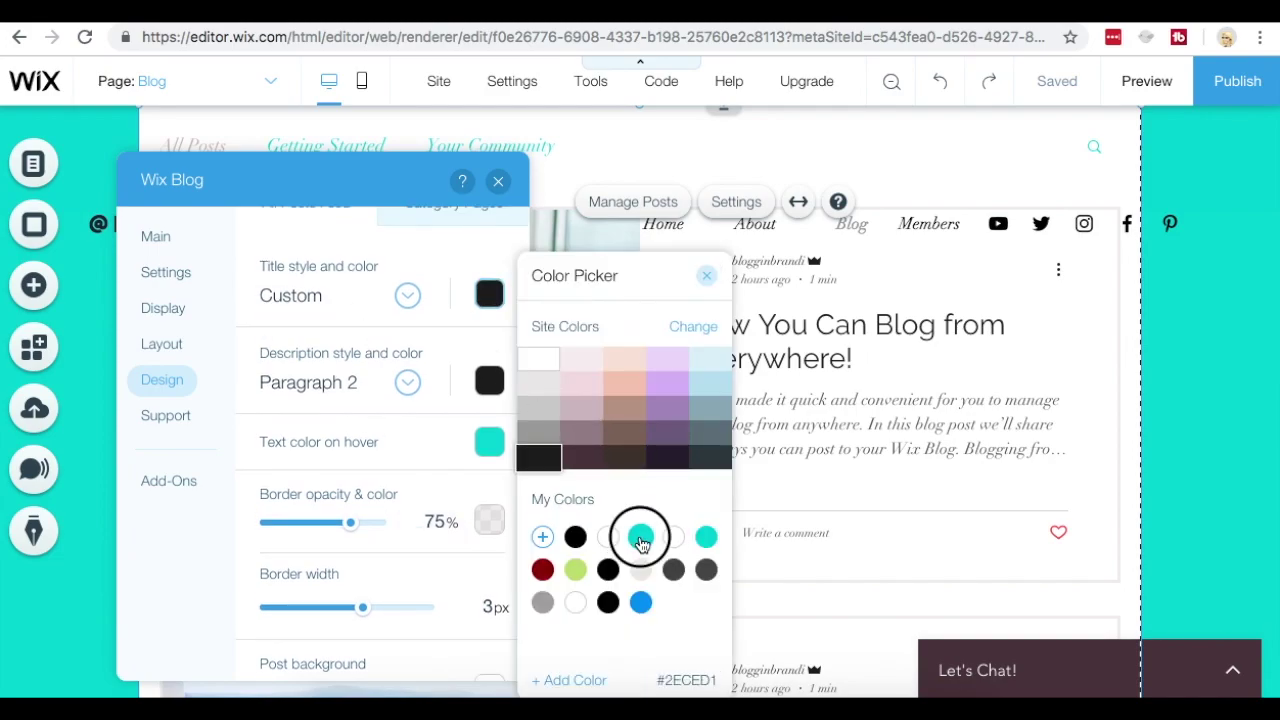
click(706, 279)
scroll(363, 579, down, 1)
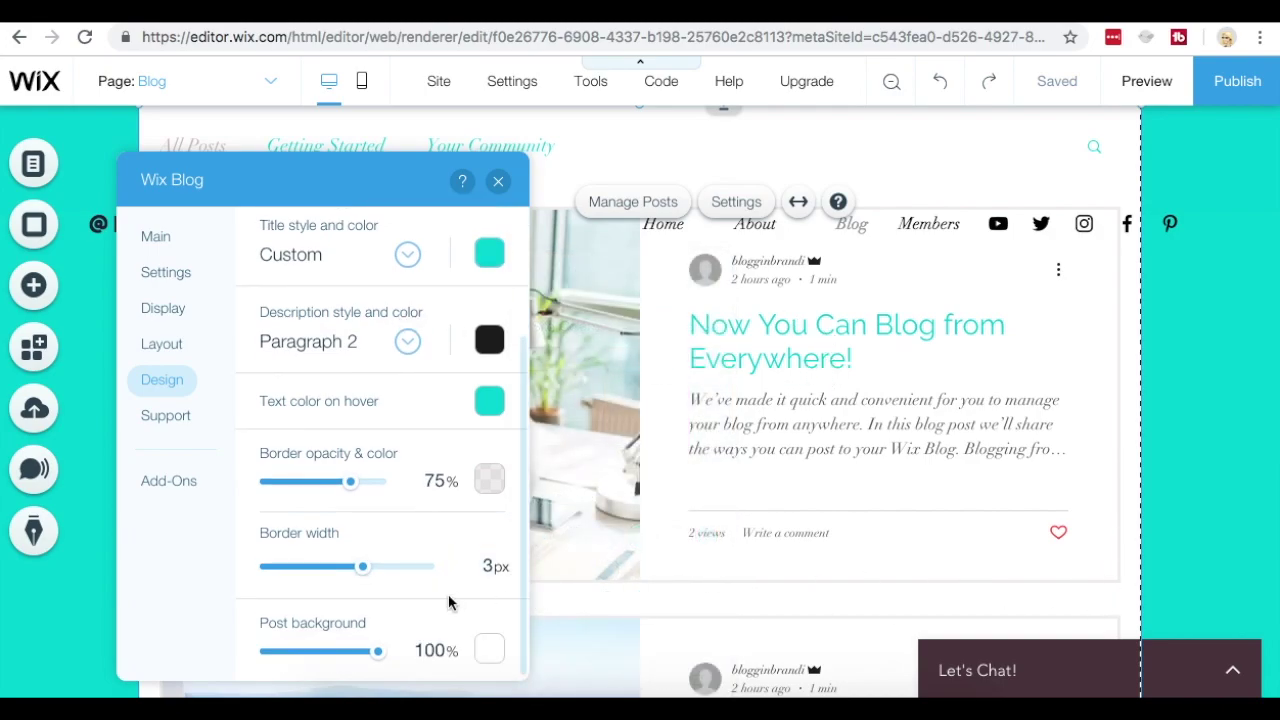
mouse_move(366, 567)
mouse_down()
mouse_move(408, 567)
mouse_move(360, 568)
mouse_up()
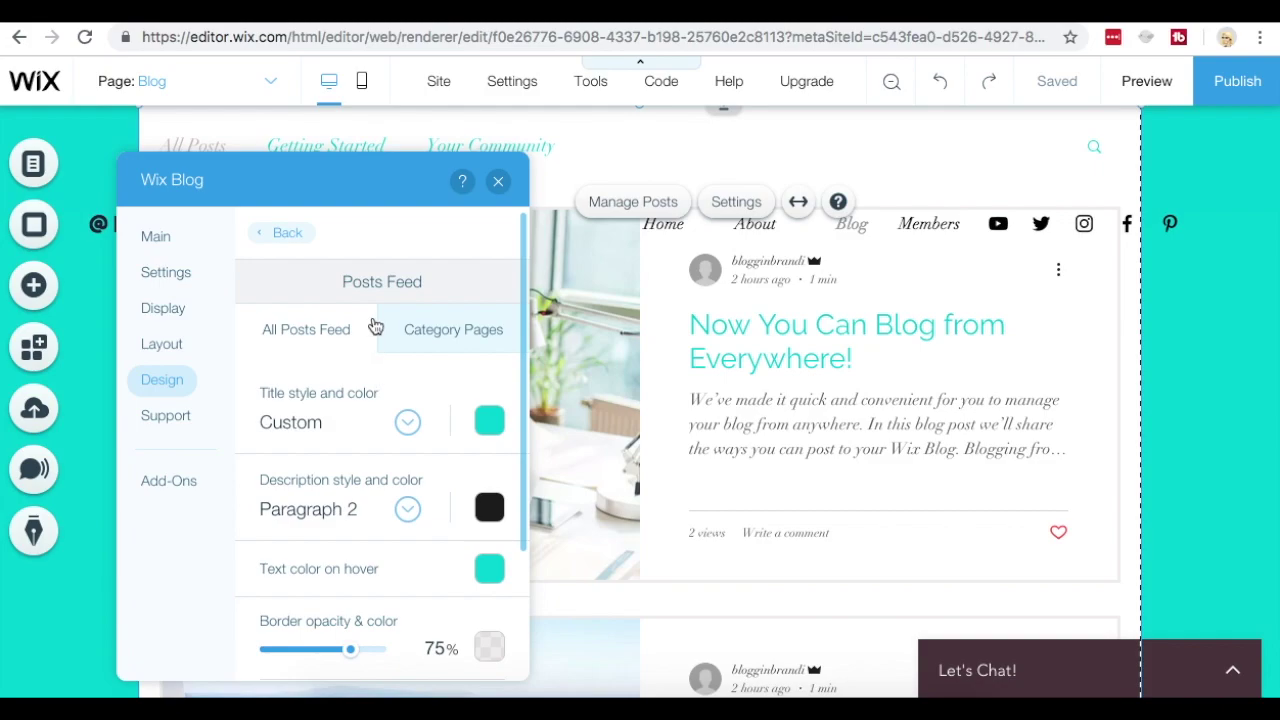
Review the Category Pages feed settings.
click(466, 336)
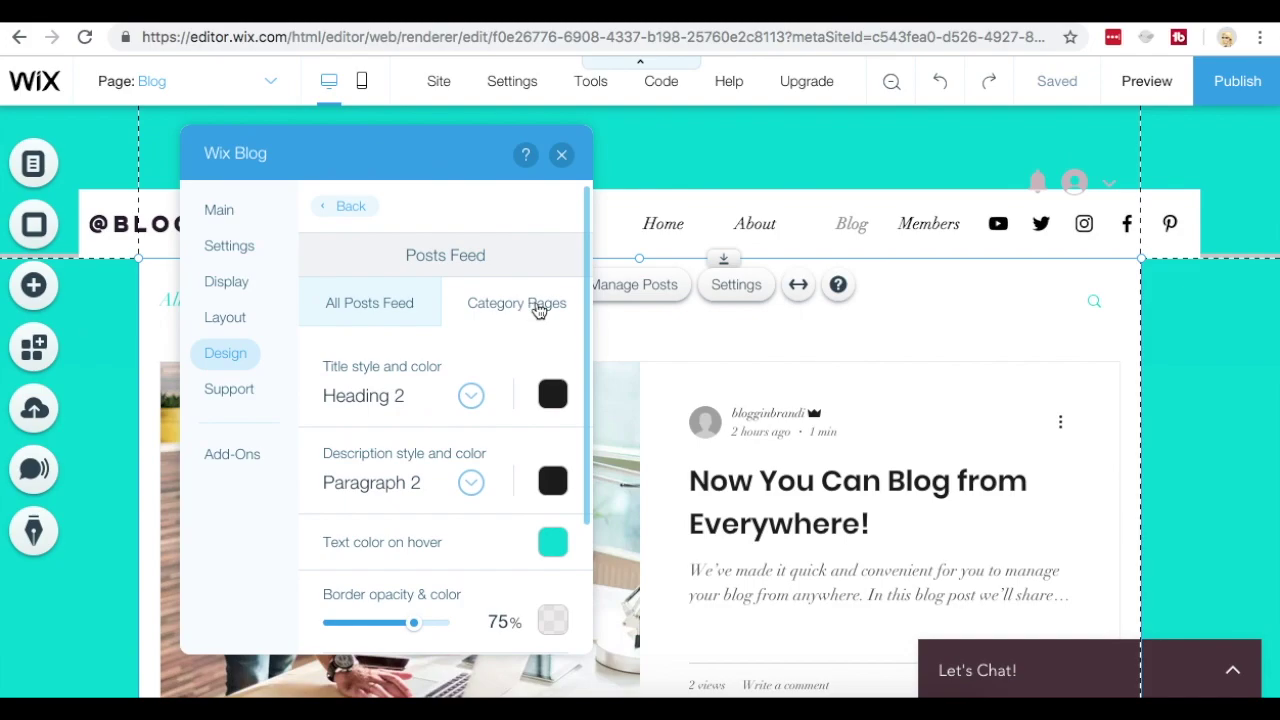
click(449, 309)
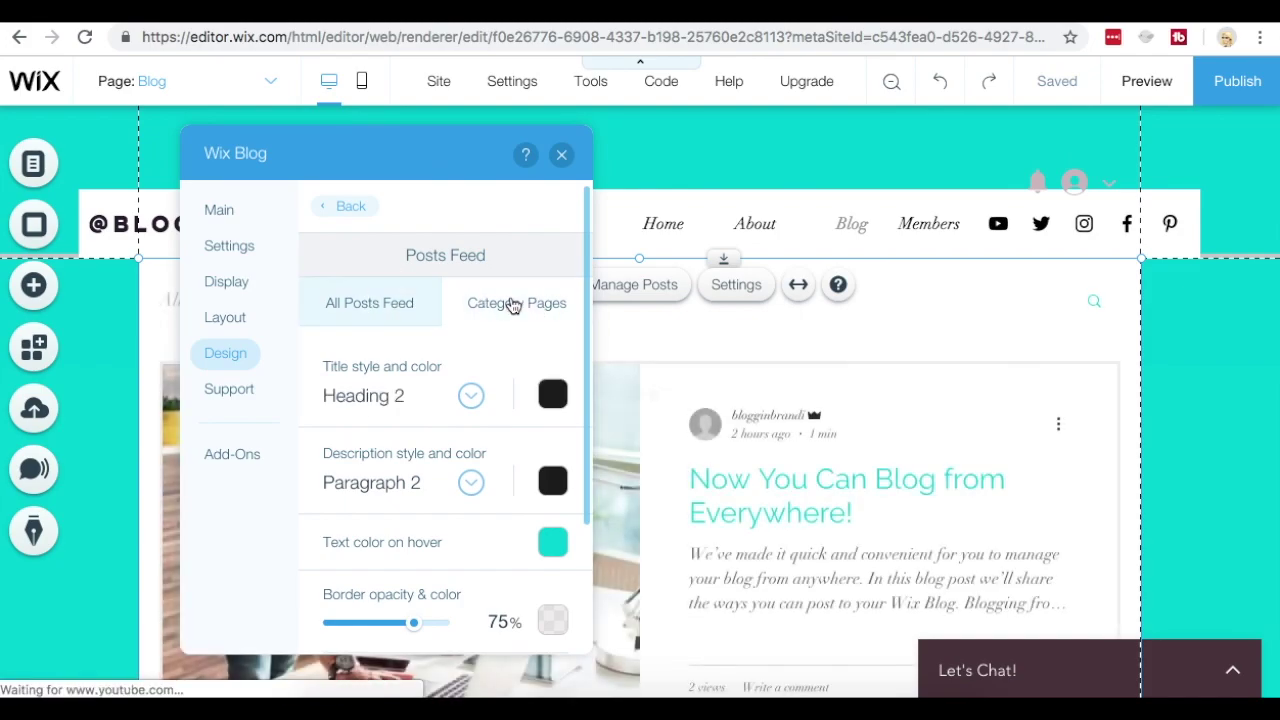
scroll(441, 497, down, 3)
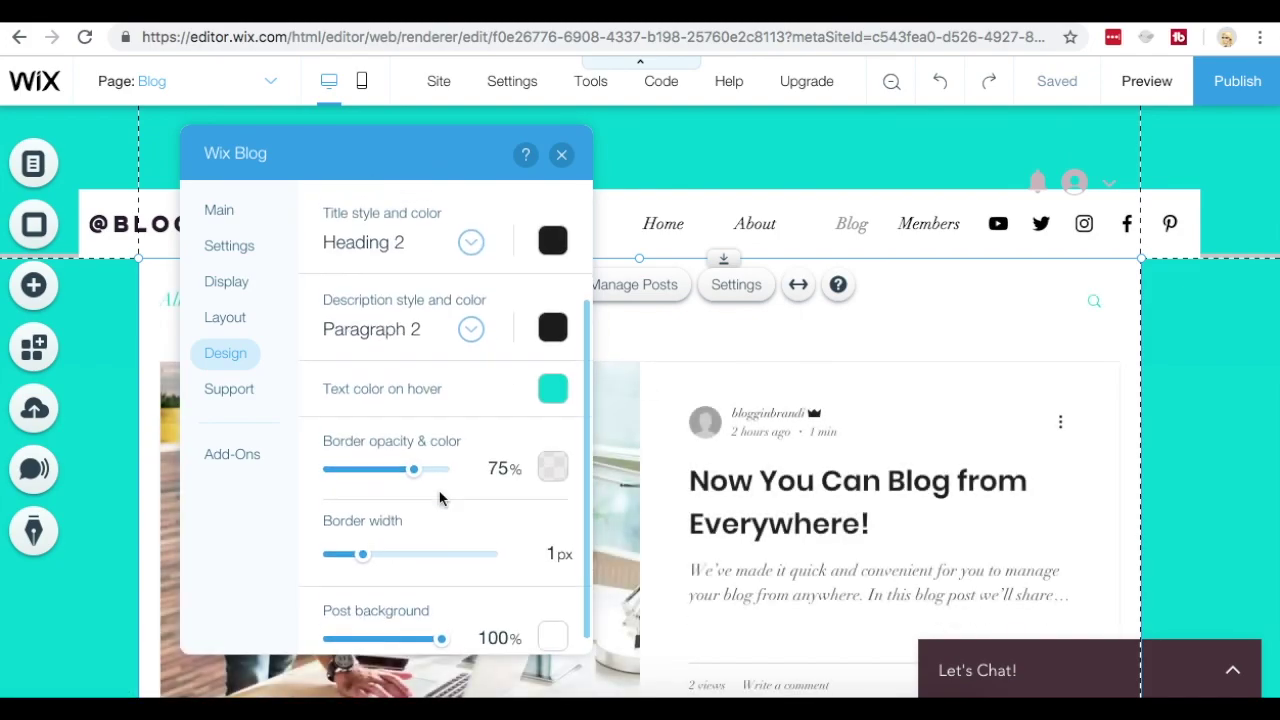
scroll(441, 497, up, 3)
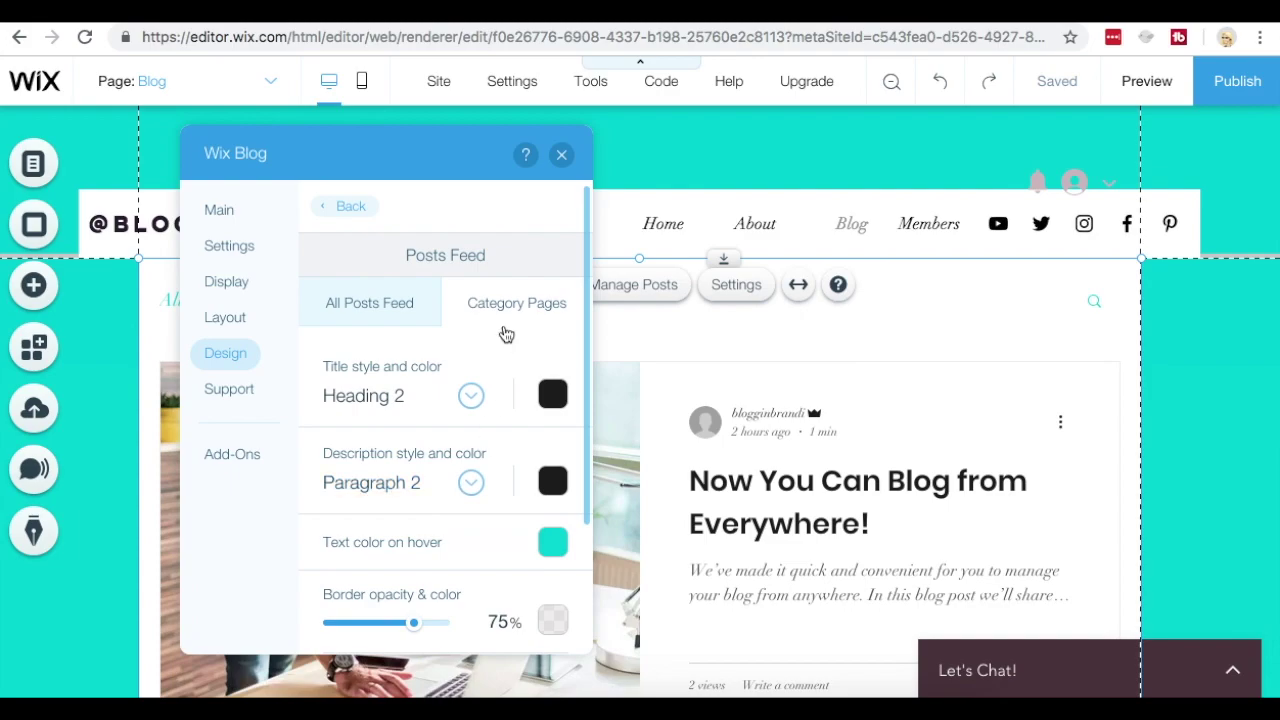
scroll(779, 487, down, 2)
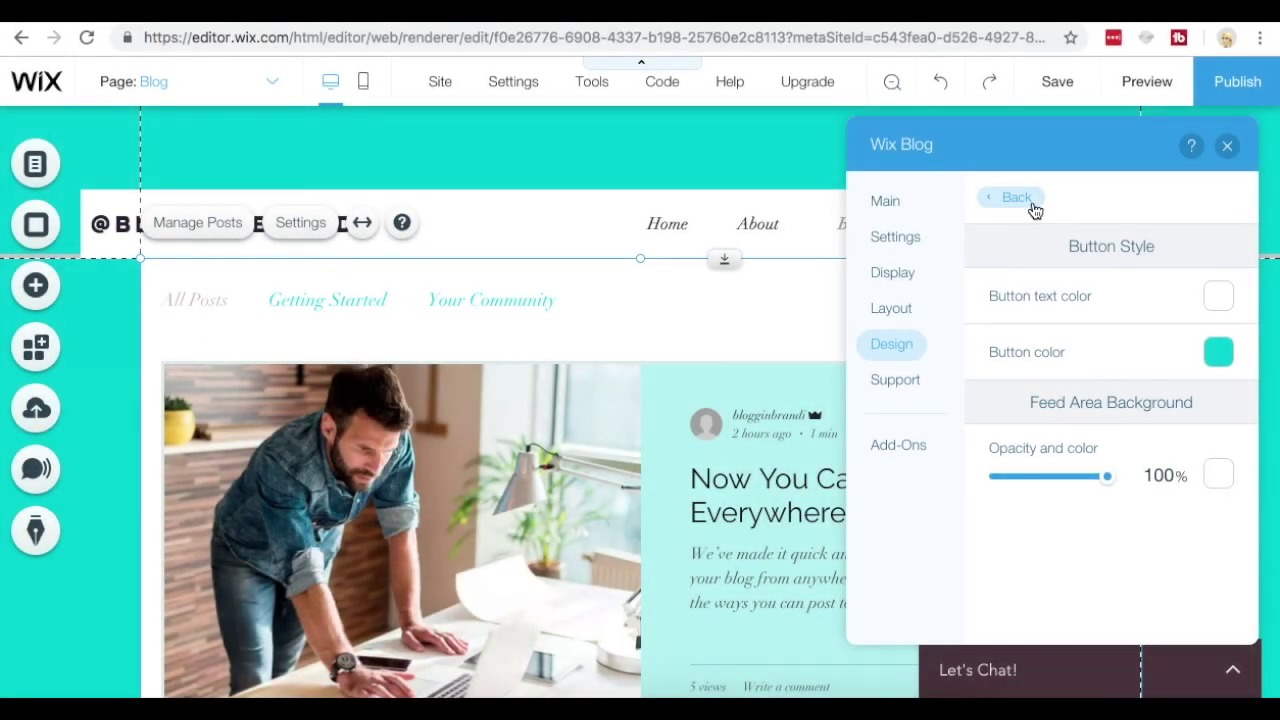
Make the blog button teal.
click(1030, 206)
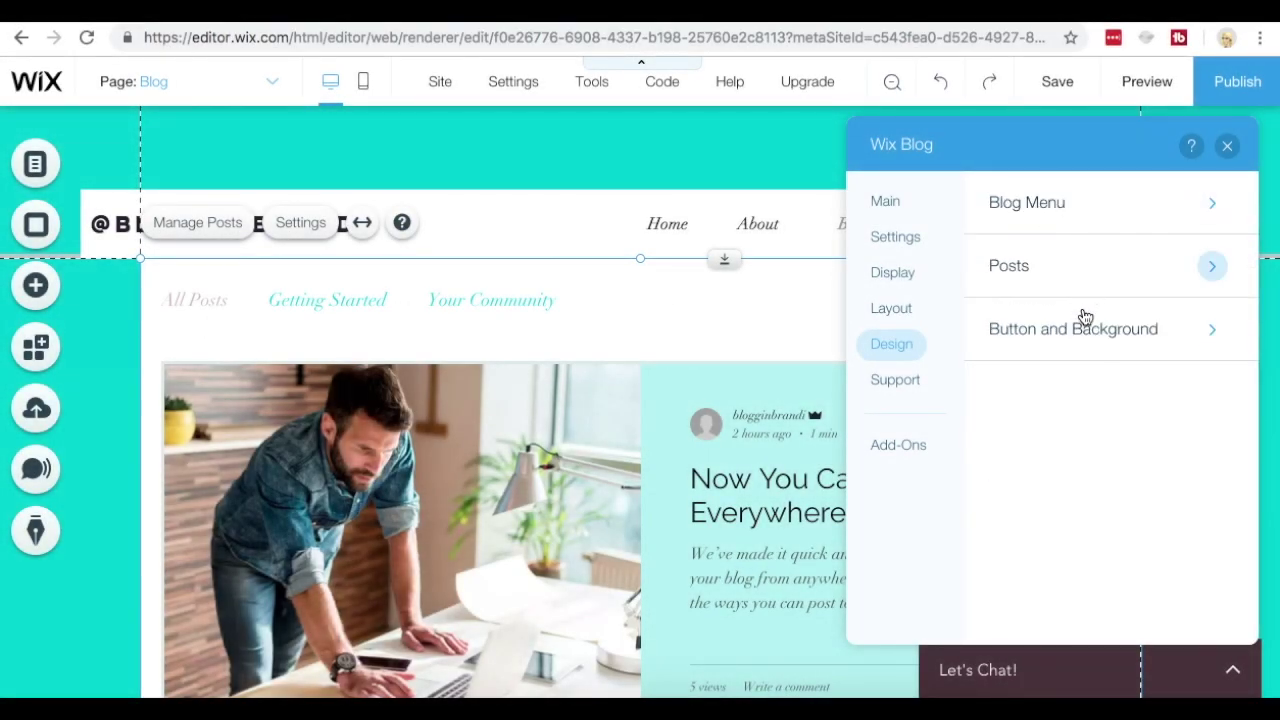
click(1133, 335)
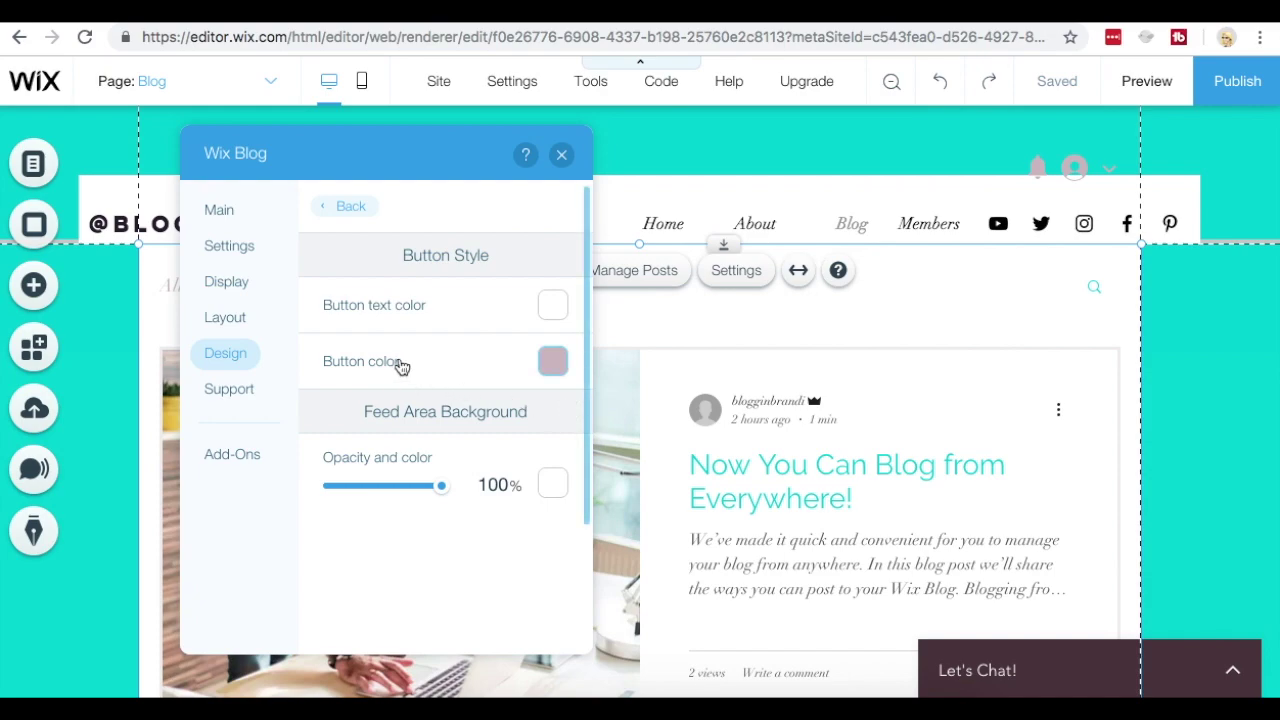
click(552, 362)
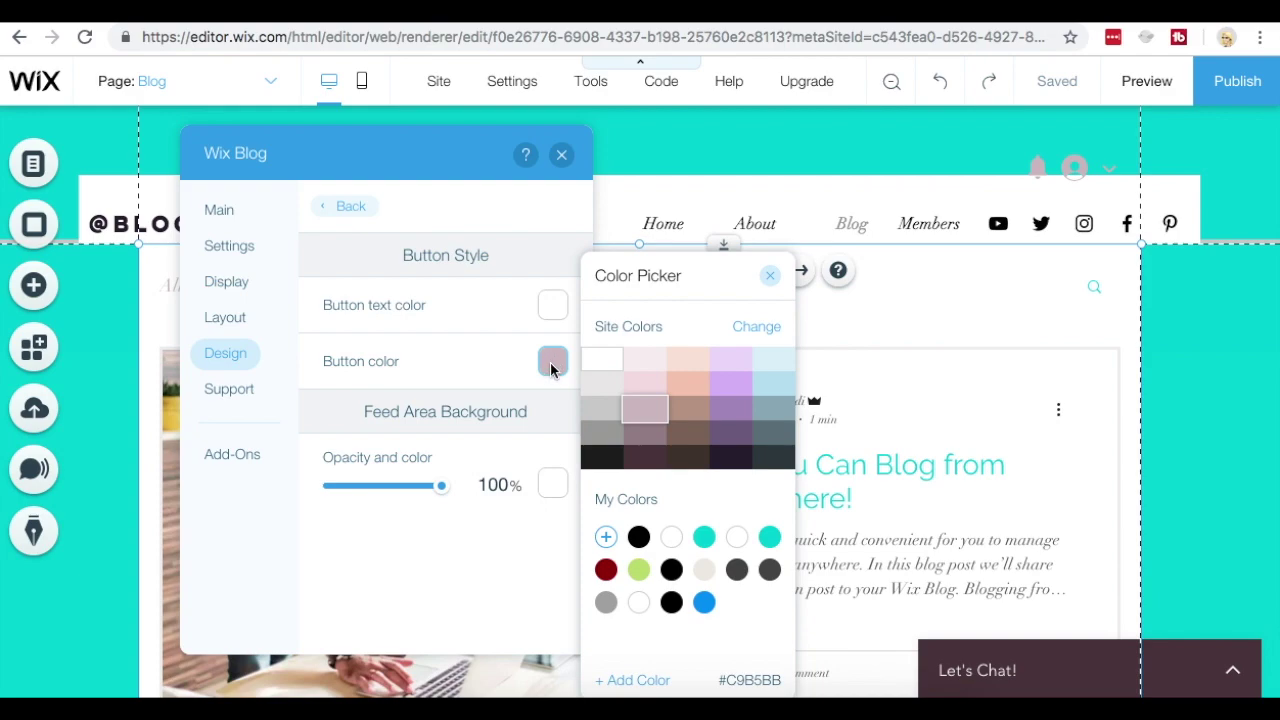
click(704, 537)
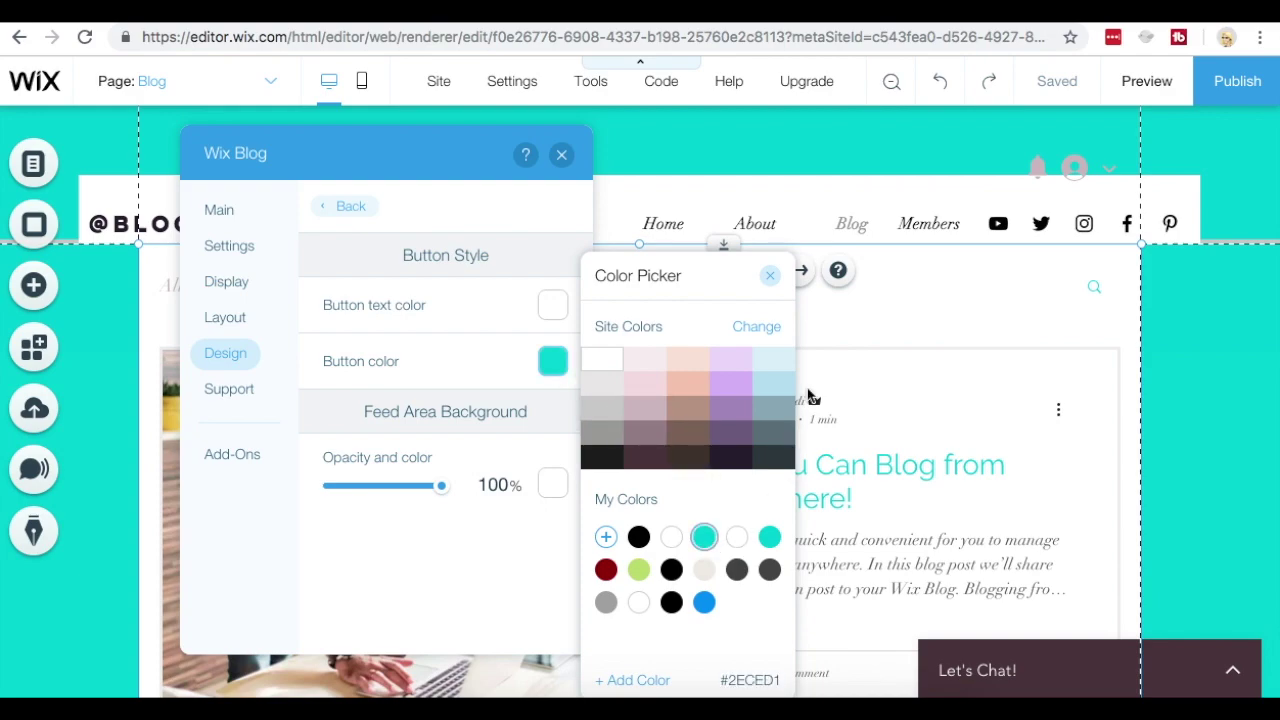
click(770, 276)
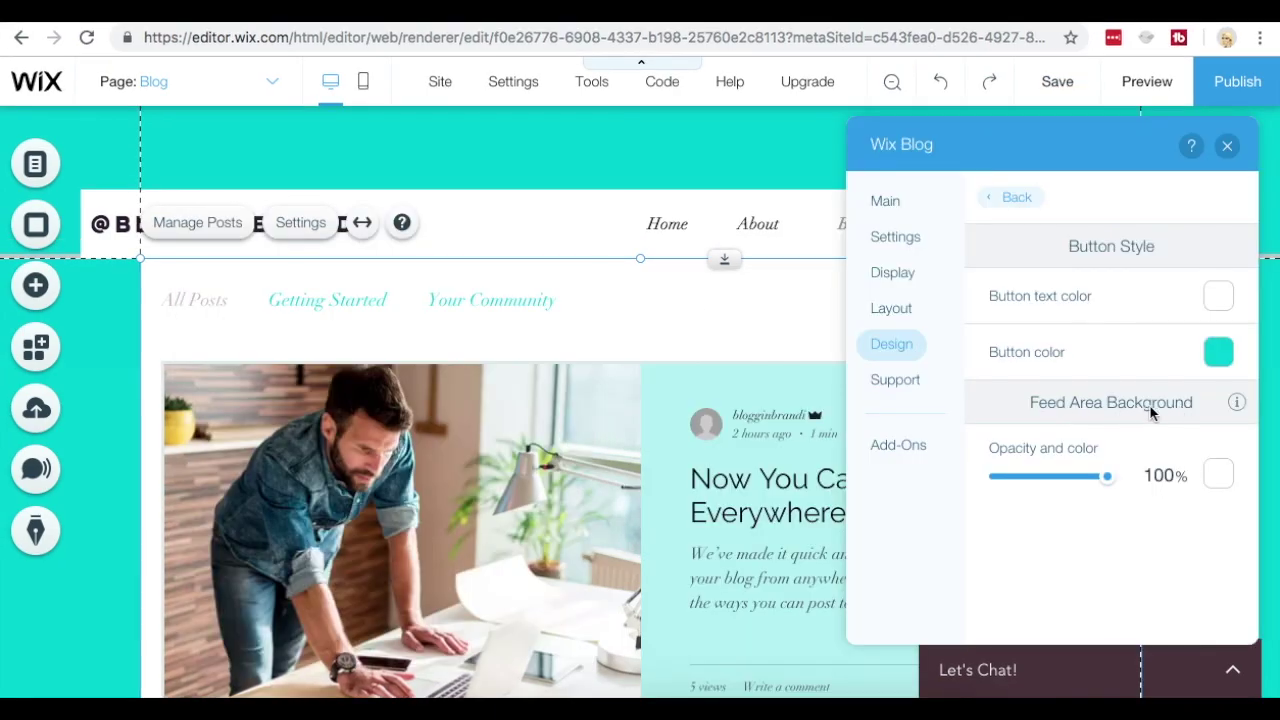
Settle the feed area background on white after trying teal and black, then close settings.
click(1219, 476)
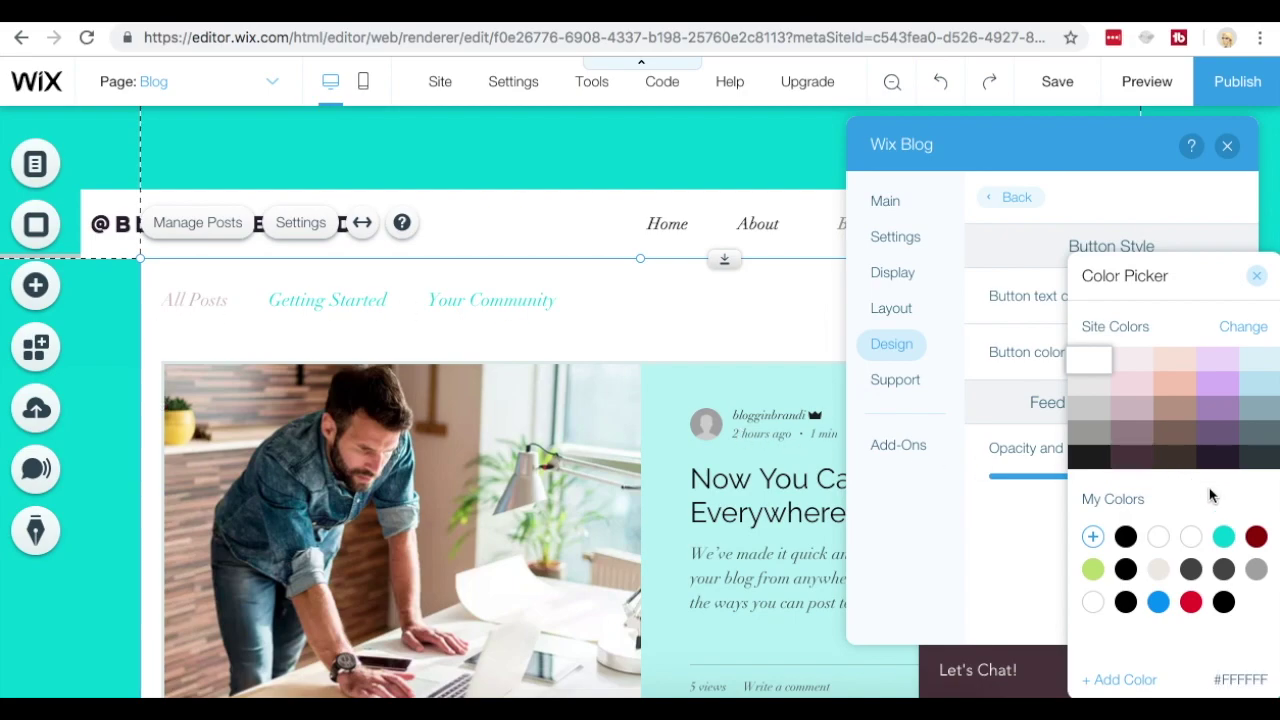
click(1223, 537)
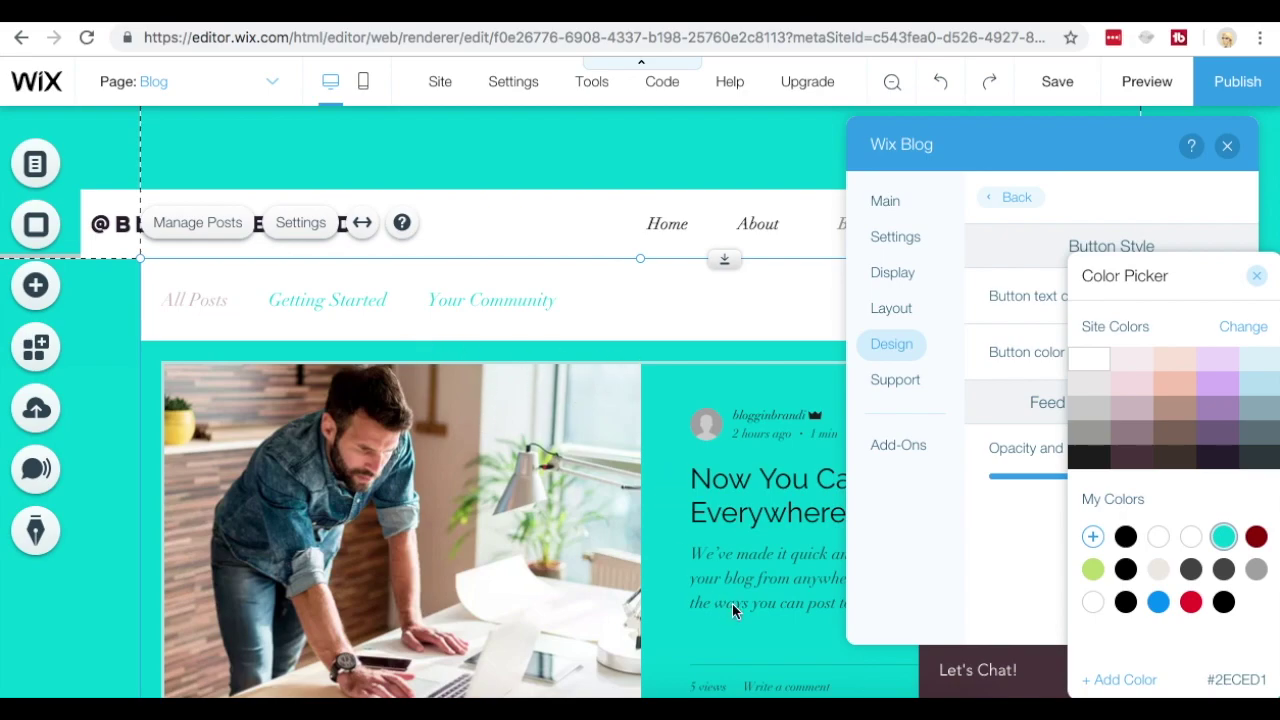
click(1158, 537)
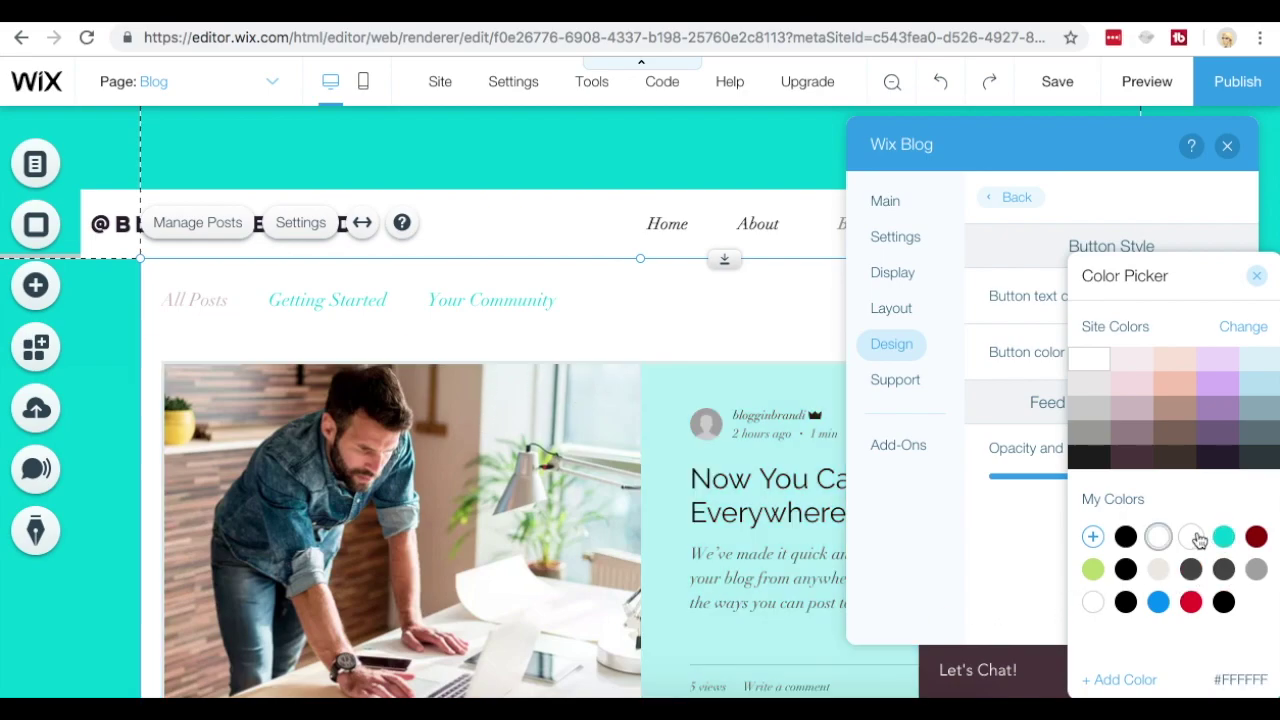
click(1125, 537)
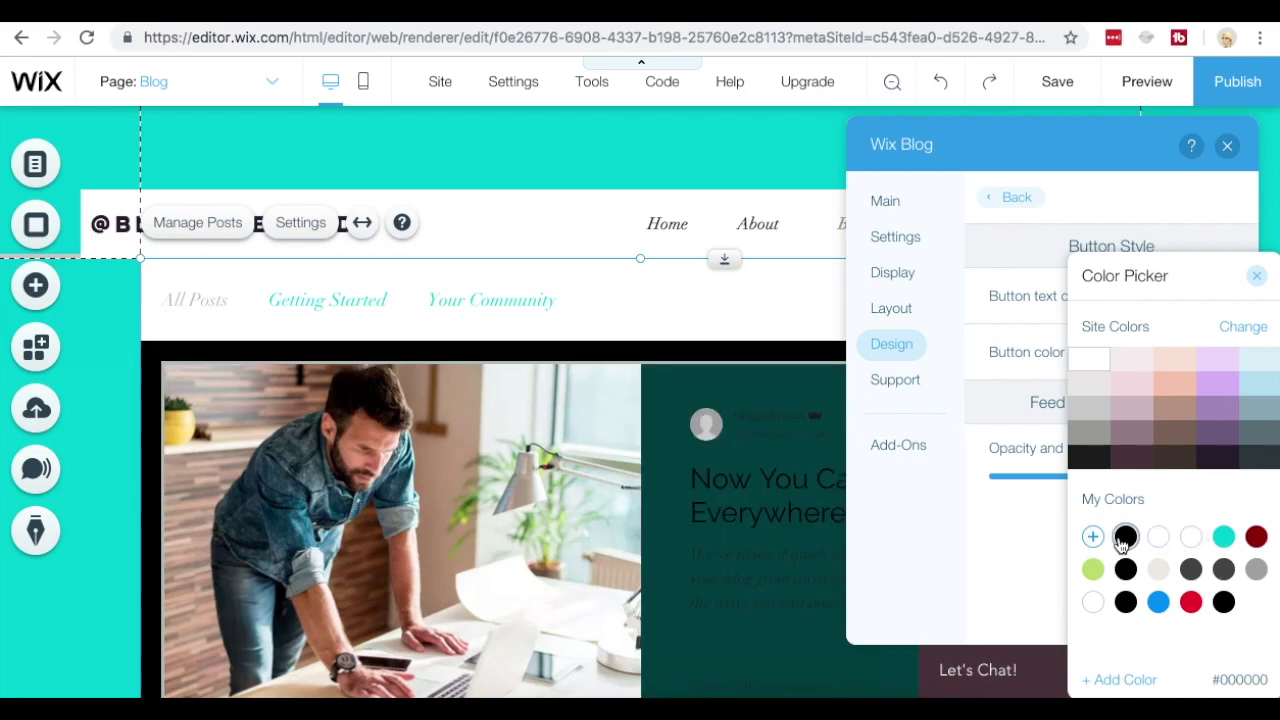
click(1224, 537)
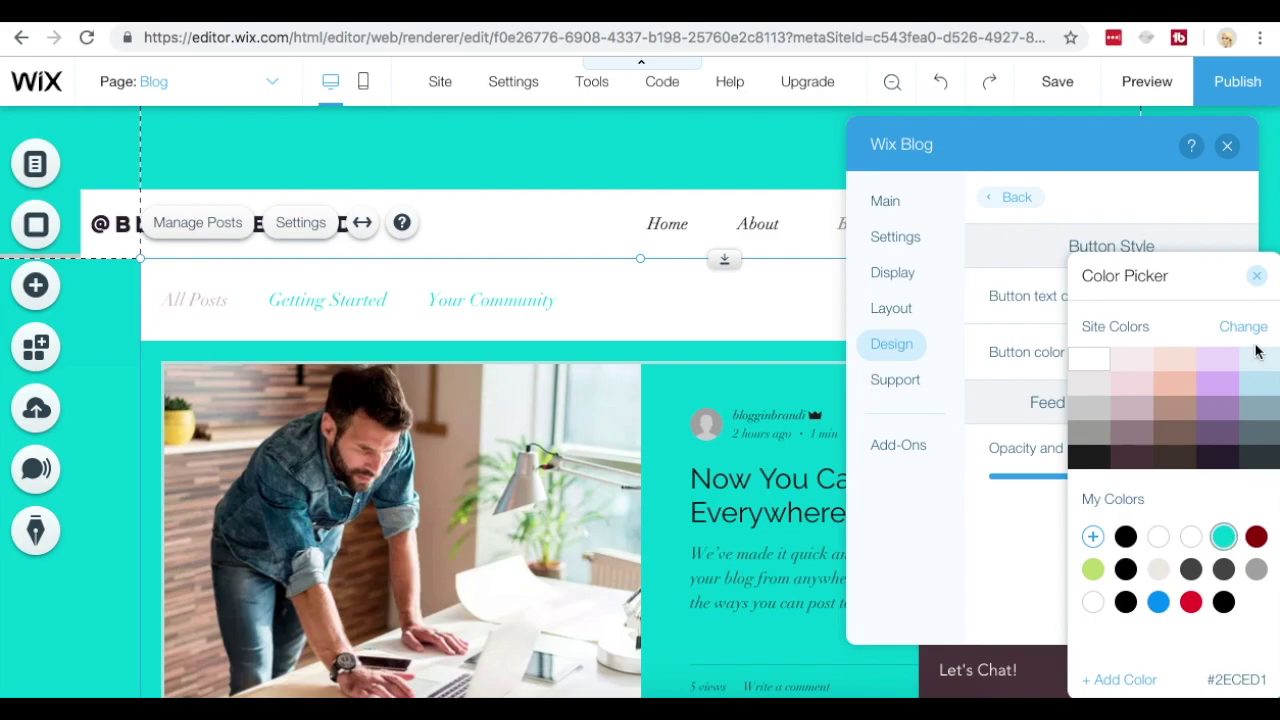
click(1158, 537)
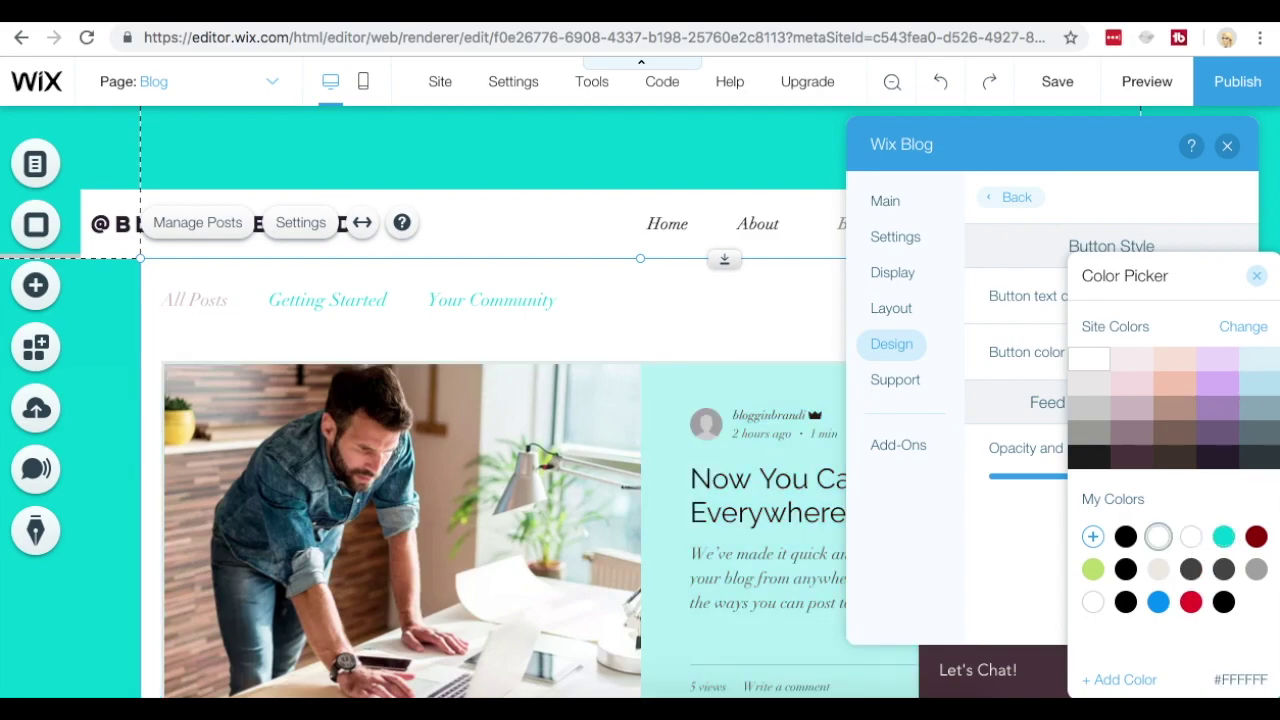
click(1257, 276)
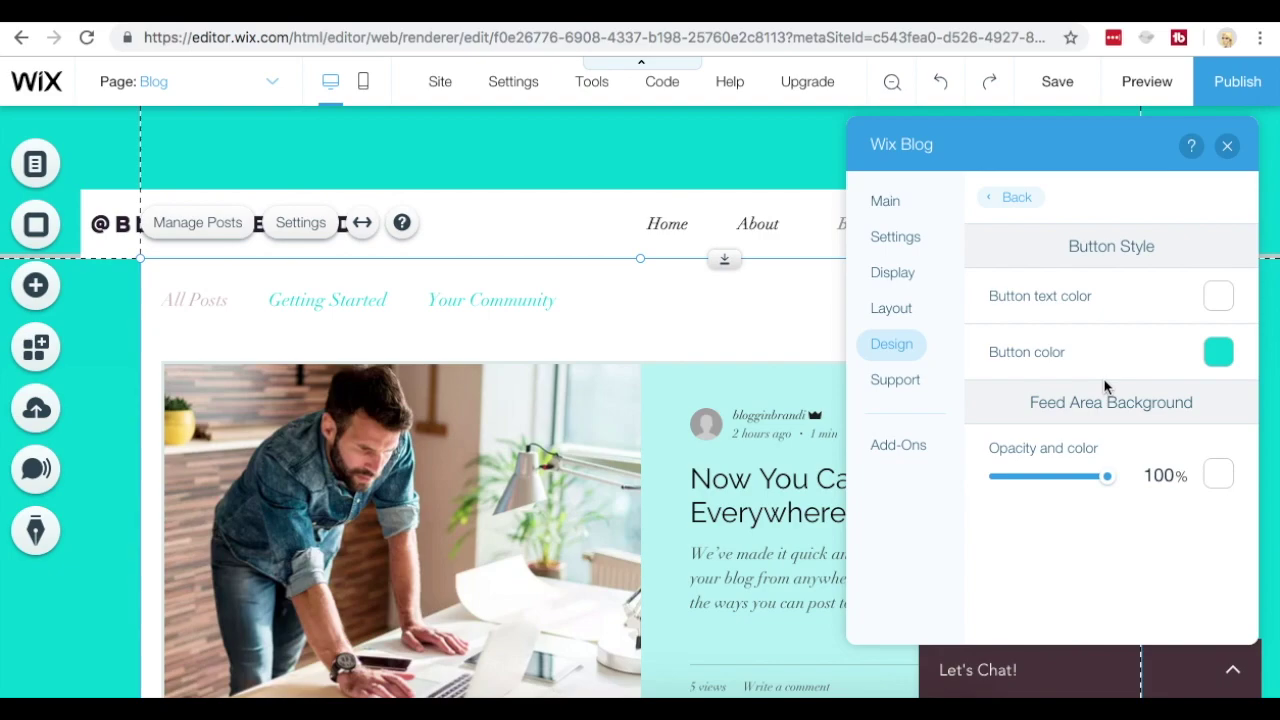
click(1227, 146)
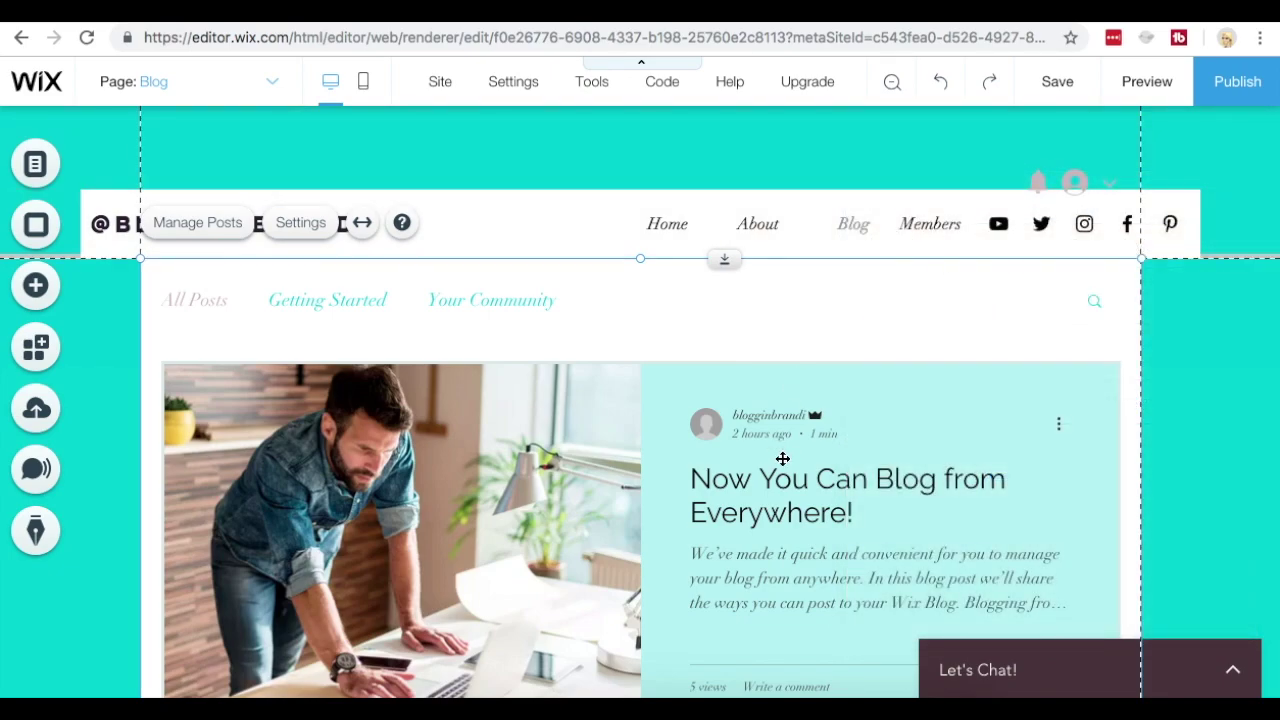
scroll(782, 458, down, 3)
scroll(782, 458, down, 2)
scroll(782, 458, down, 3)
scroll(782, 458, down, 1)
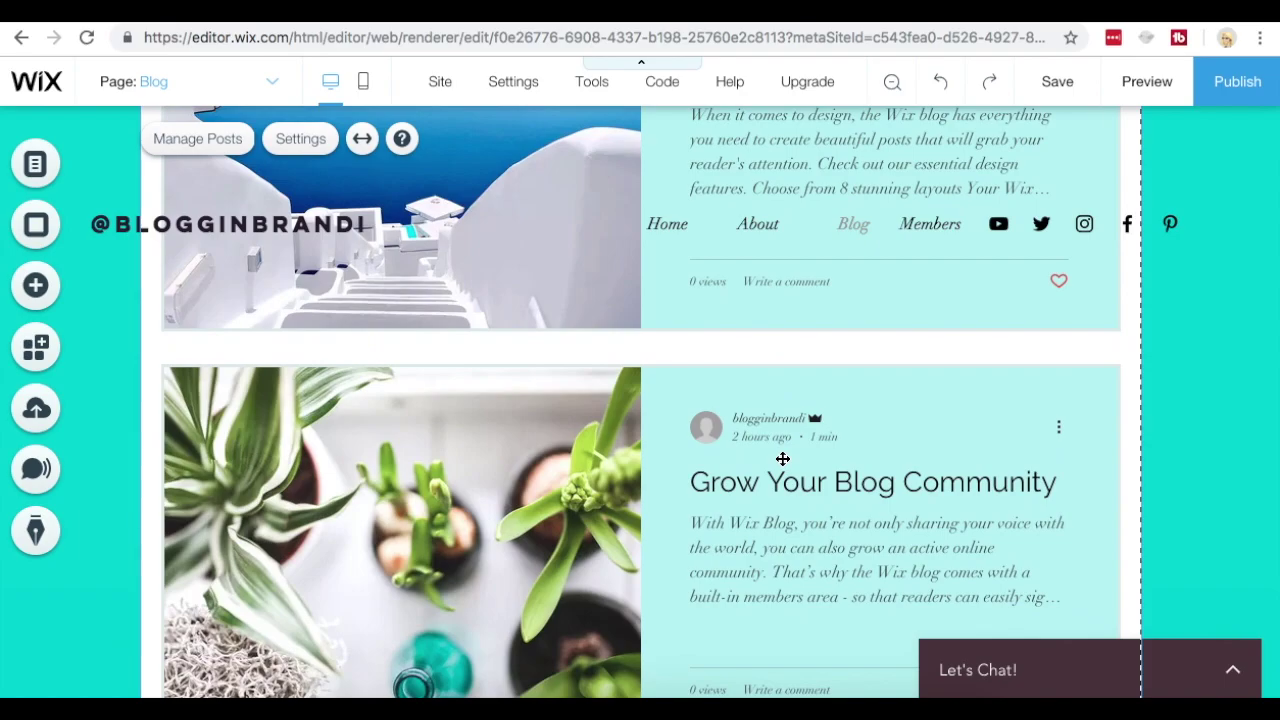
scroll(782, 458, down, 5)
scroll(782, 458, up, 5)
scroll(782, 458, up, 4)
scroll(782, 458, up, 1)
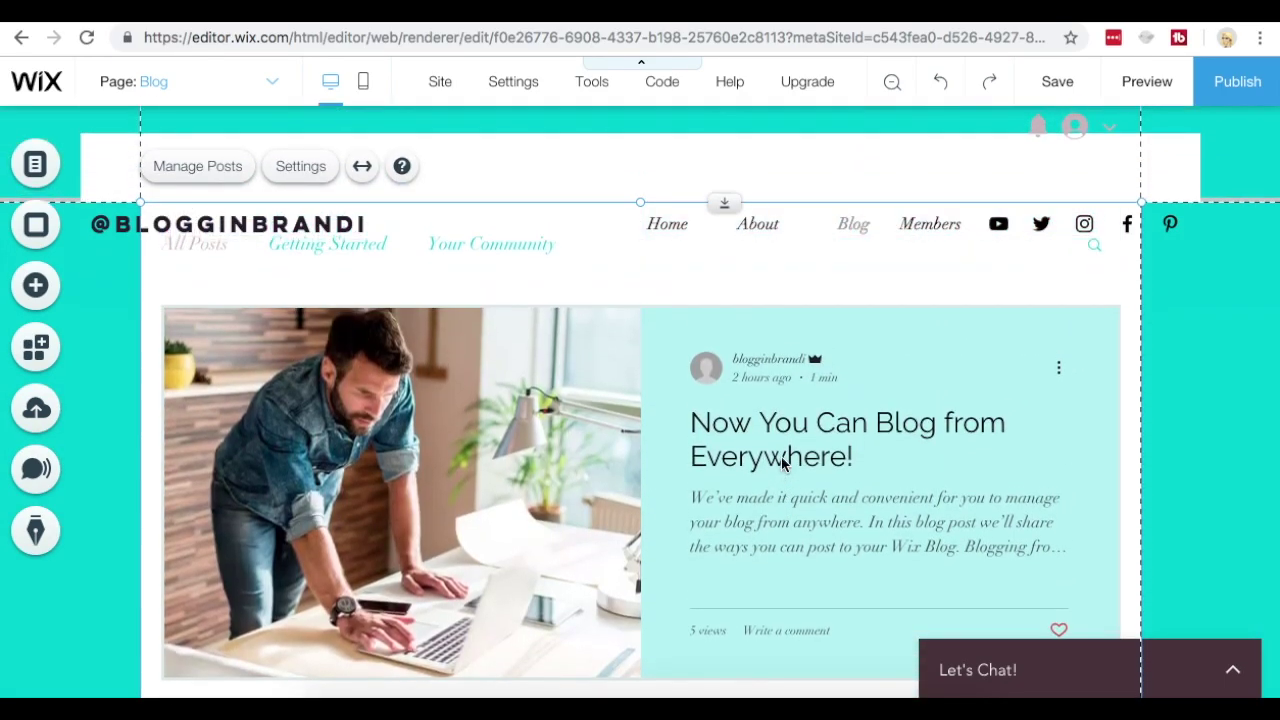
scroll(782, 458, up, 1)
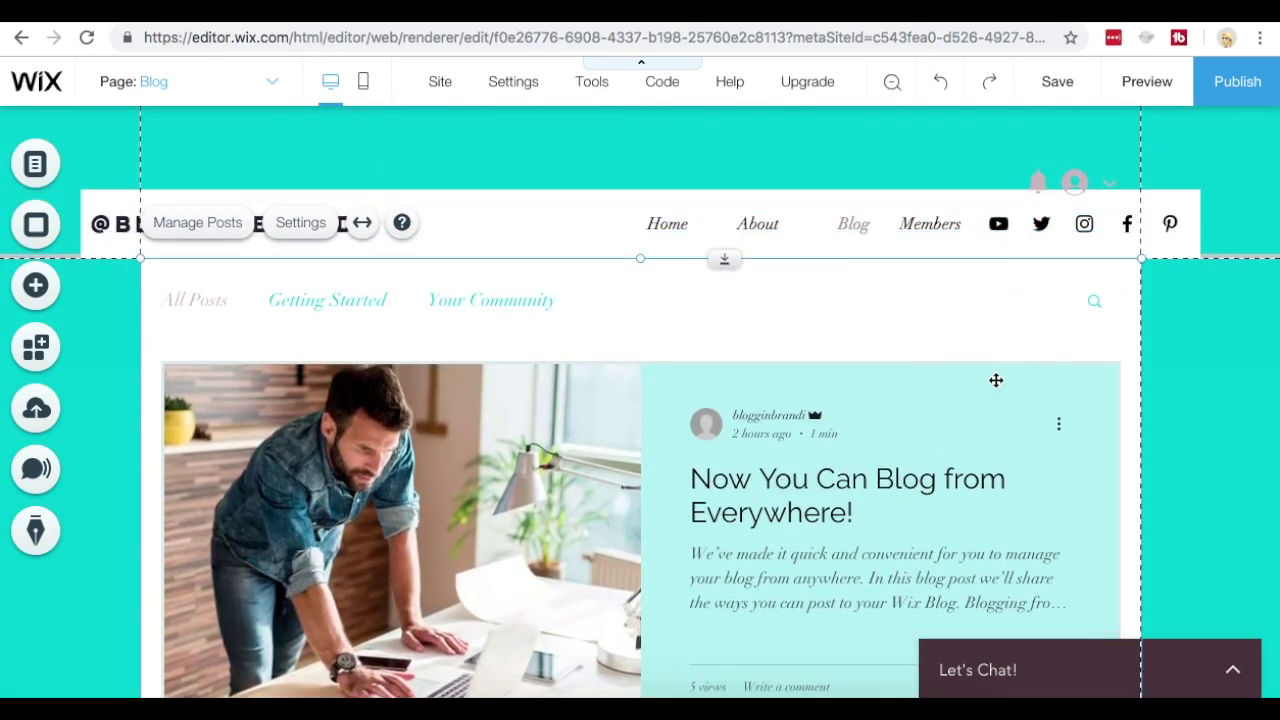
click(1151, 85)
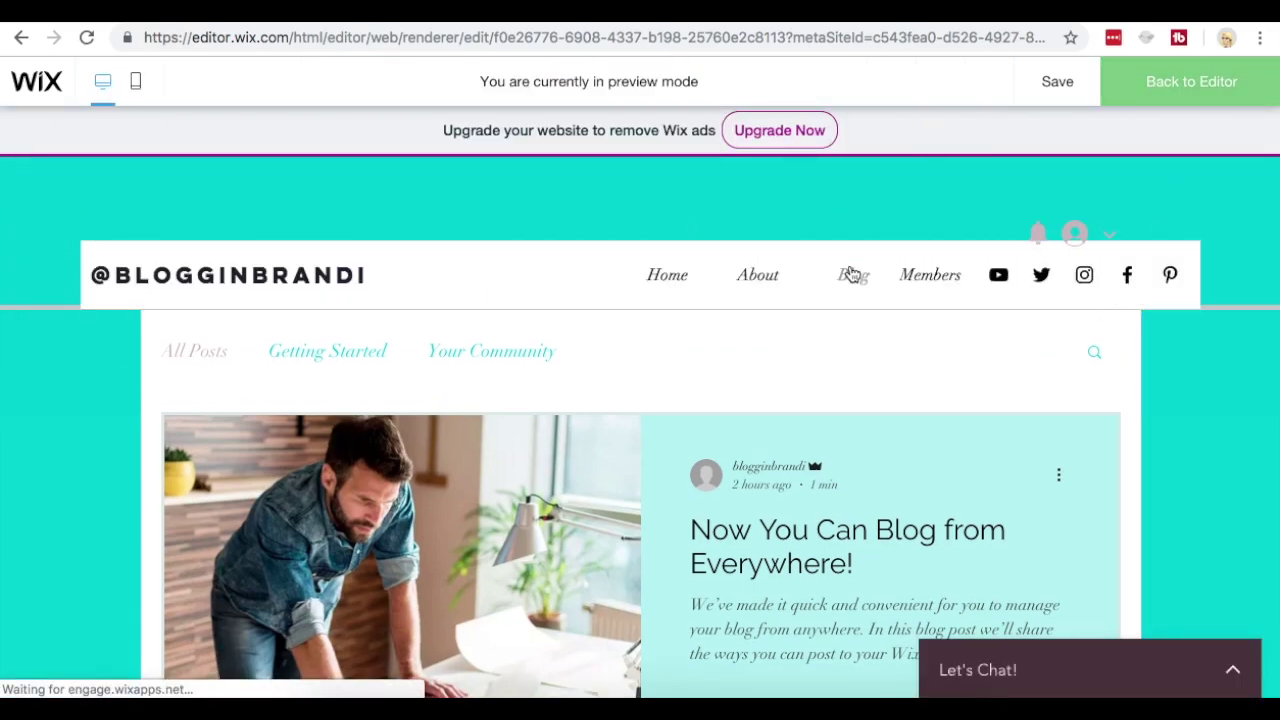
scroll(888, 304, down, 3)
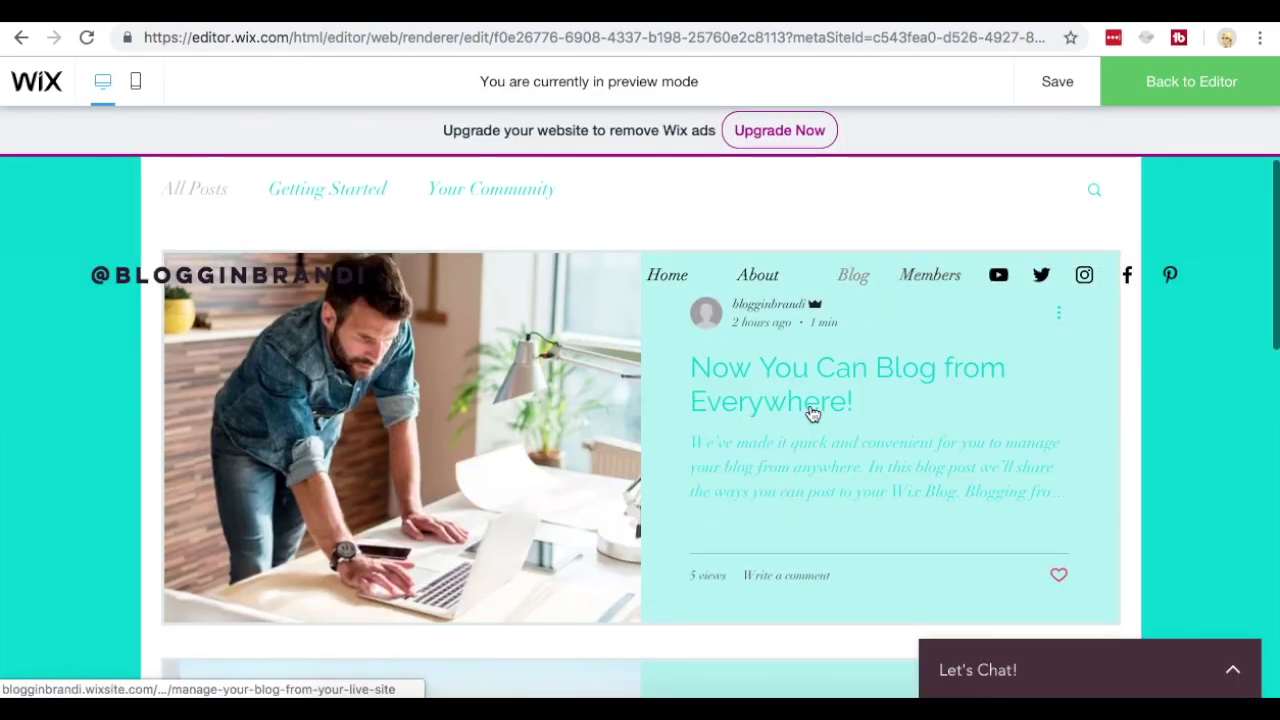
scroll(794, 451, down, 2)
scroll(794, 451, down, 2)
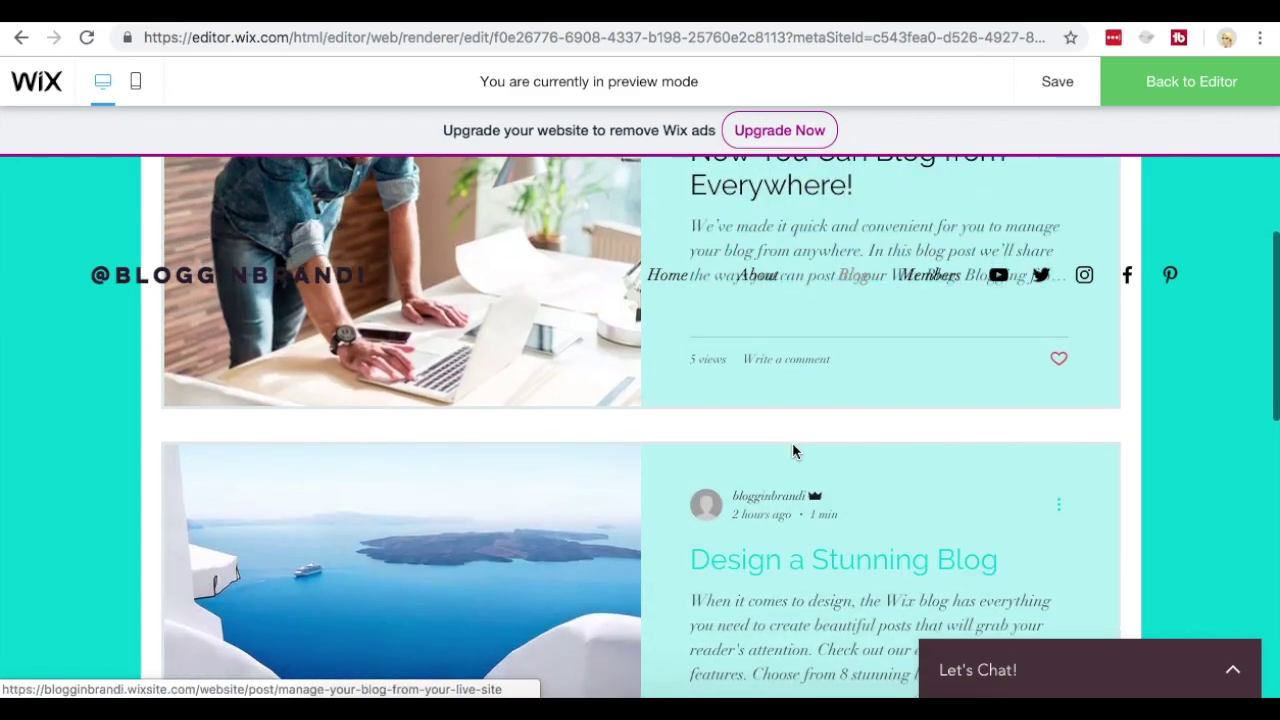
scroll(794, 451, up, 3)
scroll(794, 451, up, 2)
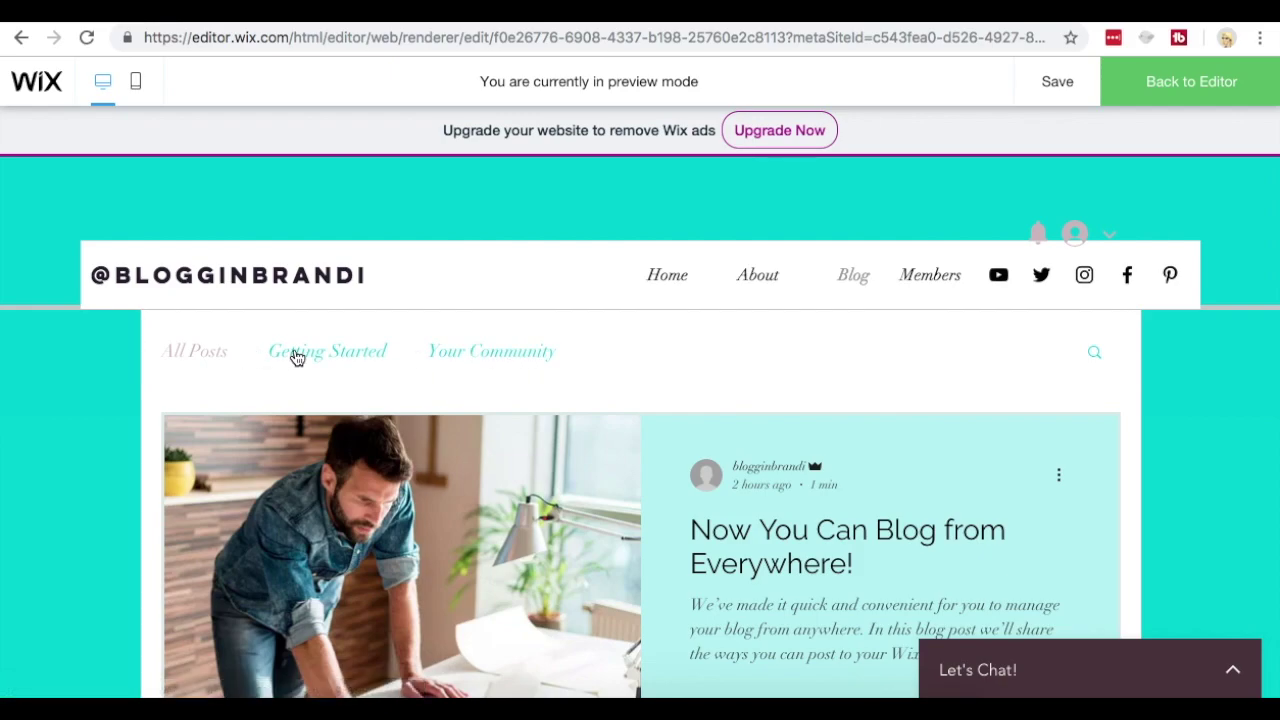
click(1191, 97)
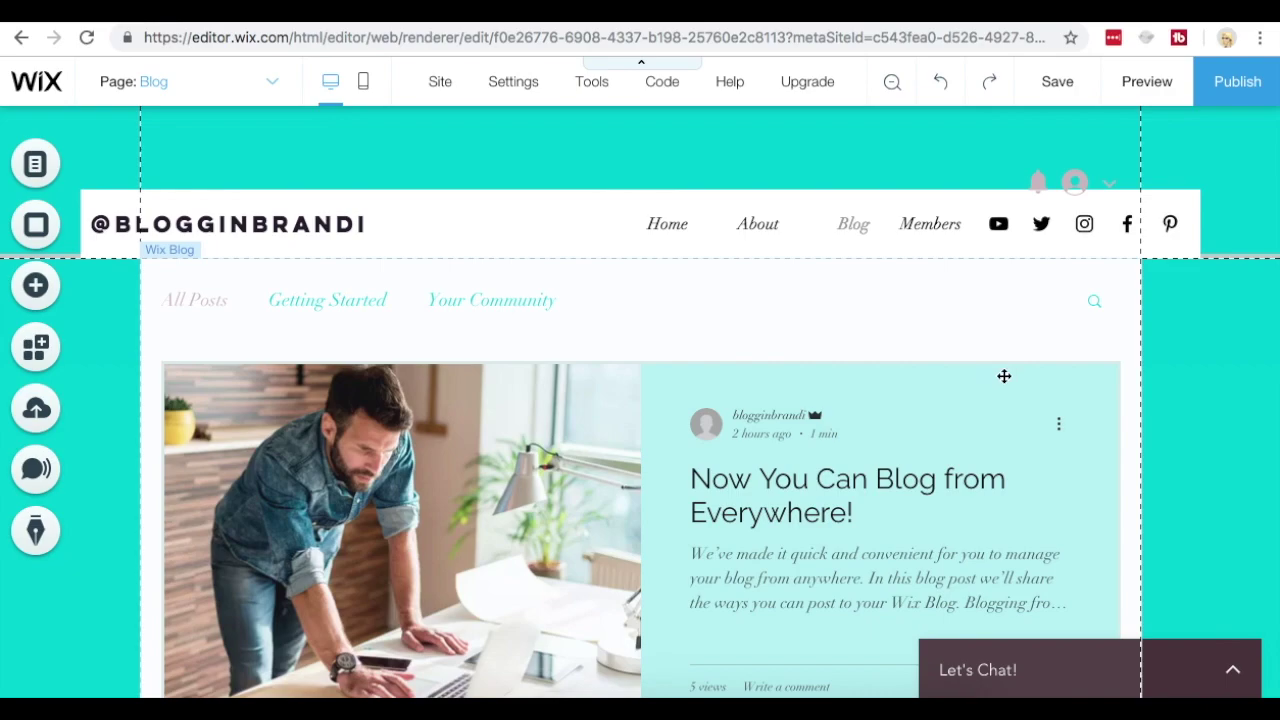
Save the site, publish it, and open the live site from its published address.
click(1074, 88)
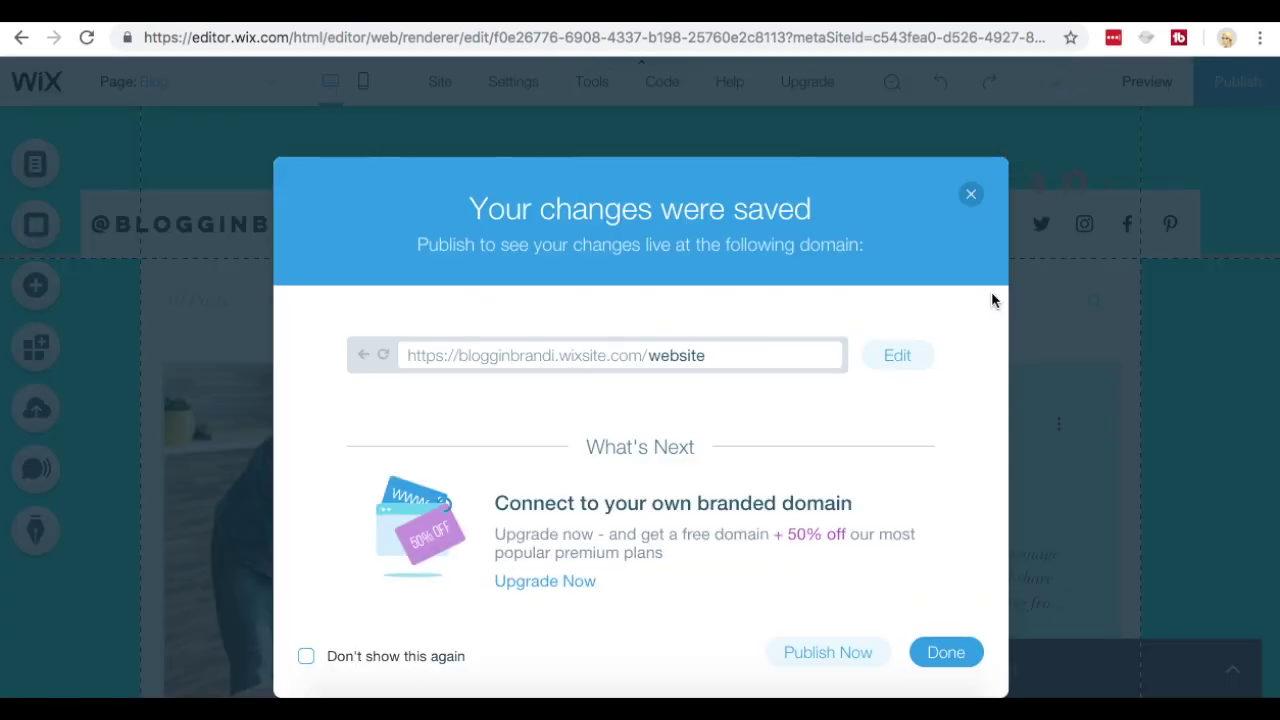
click(975, 196)
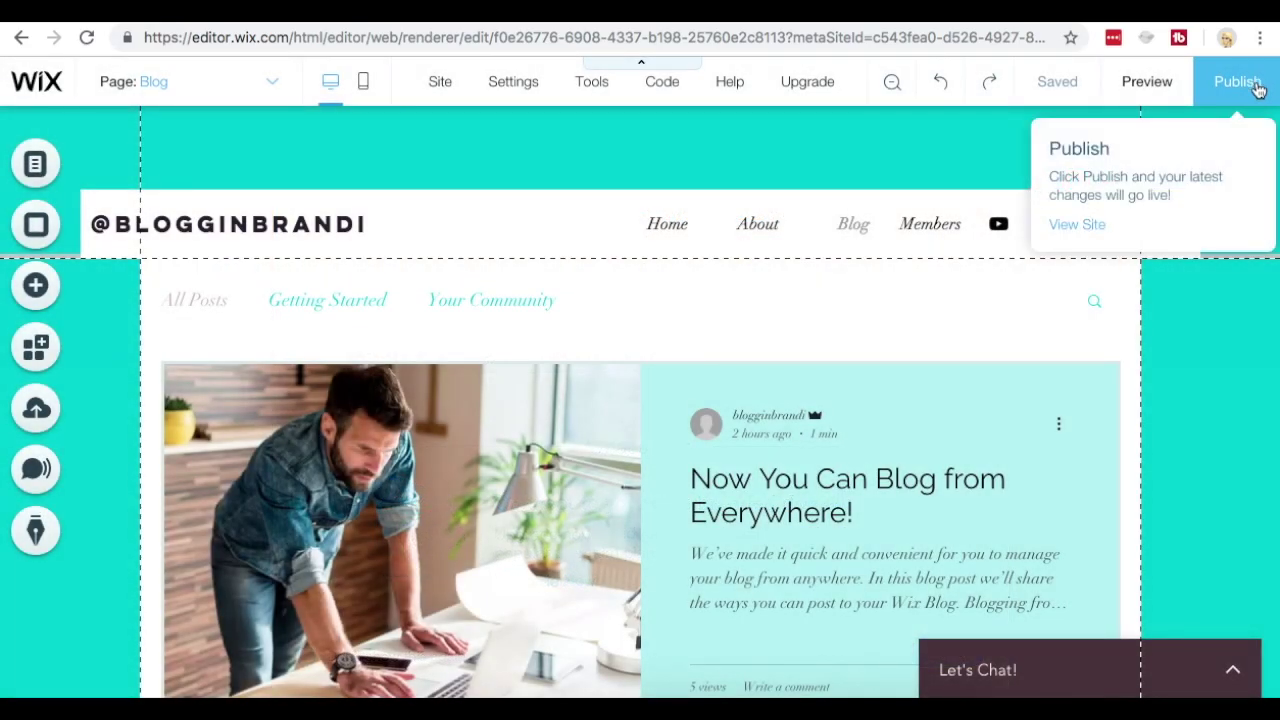
click(1258, 88)
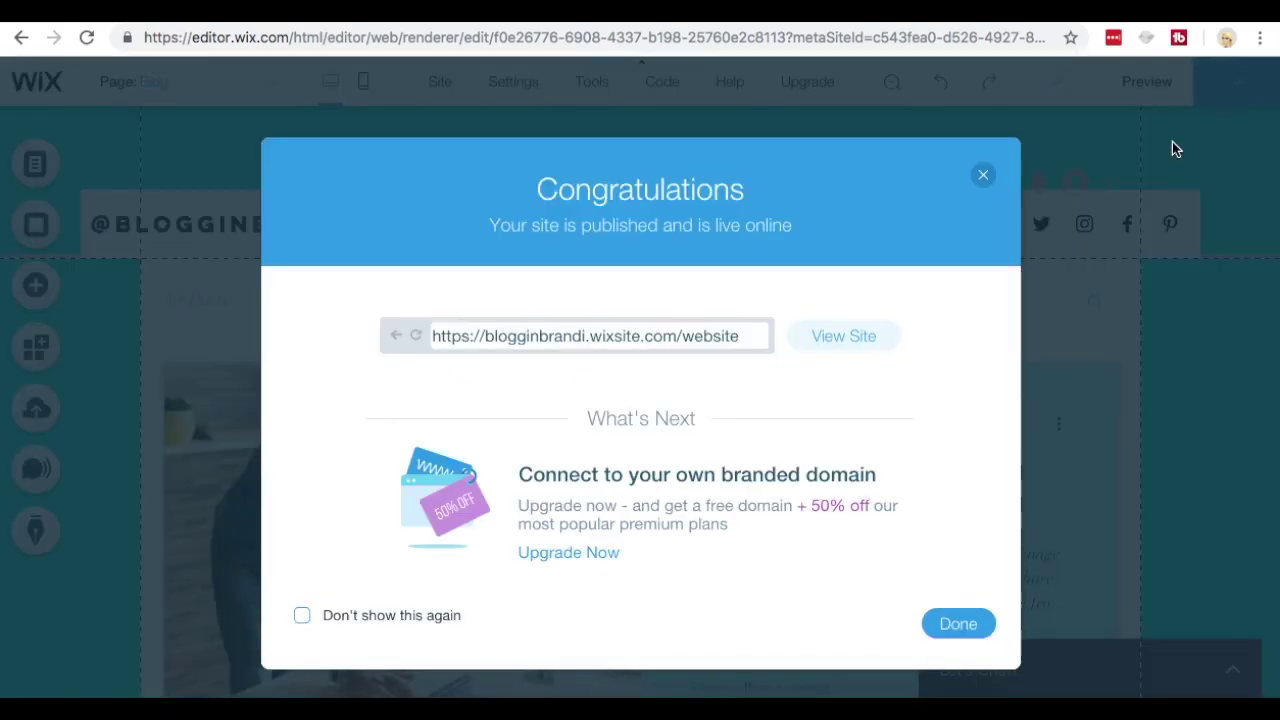
click(641, 345)
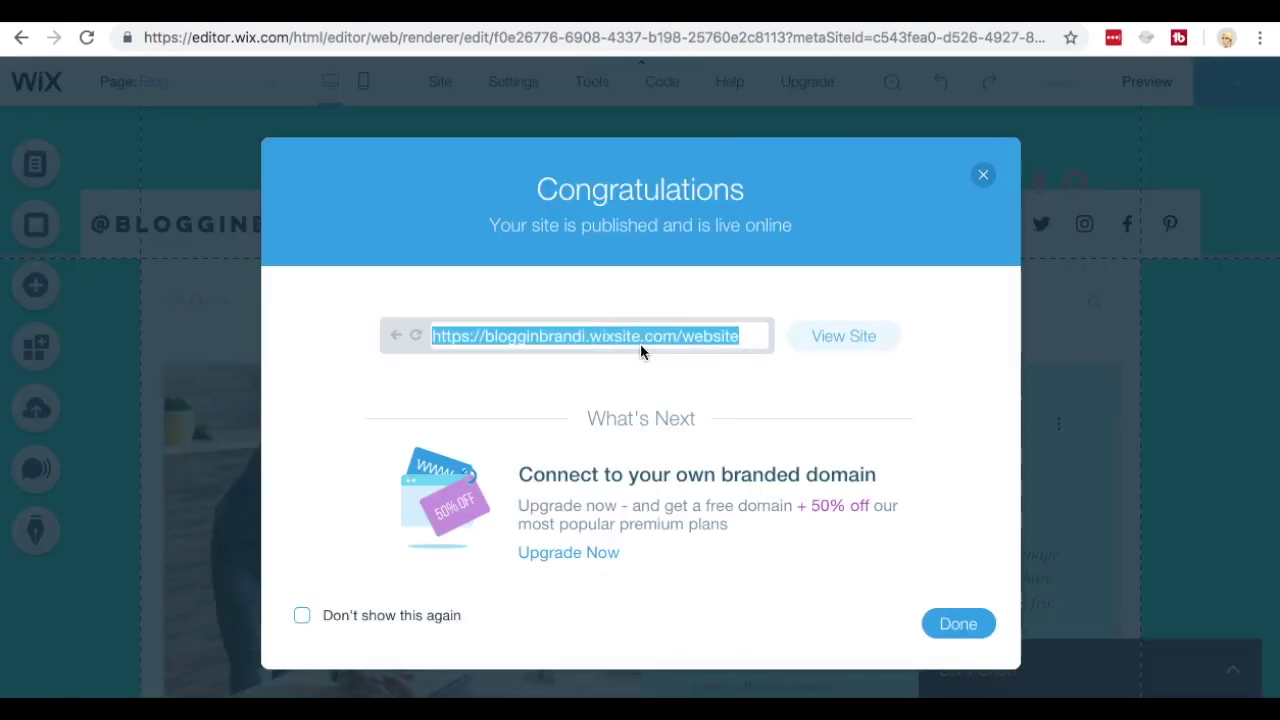
click(843, 338)
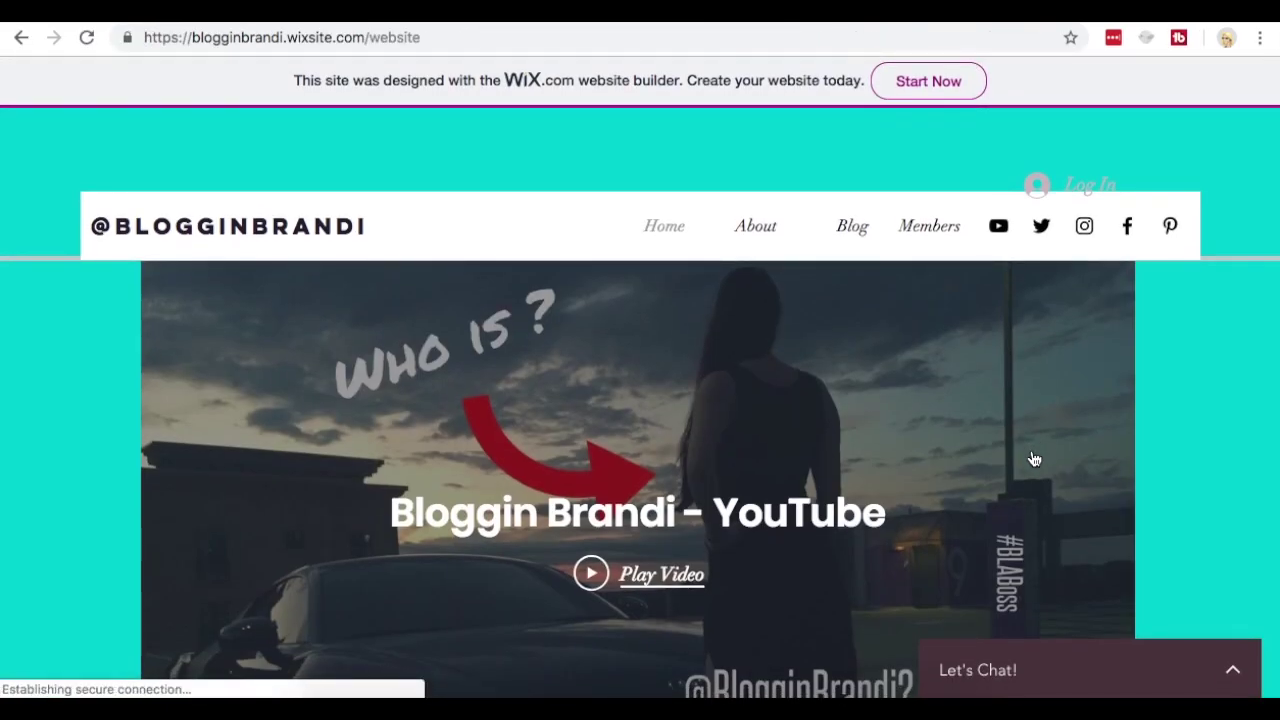
scroll(1035, 459, down, 4)
scroll(1035, 459, up, 2)
scroll(1035, 459, up, 3)
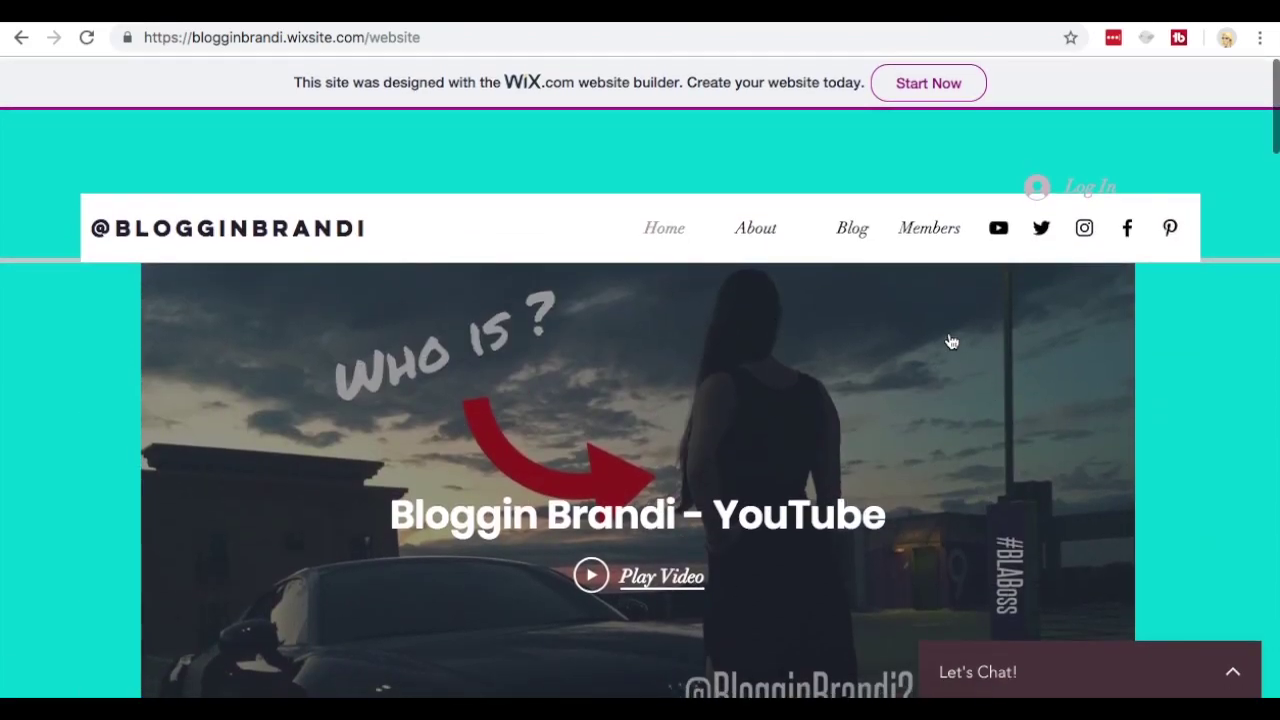
click(852, 226)
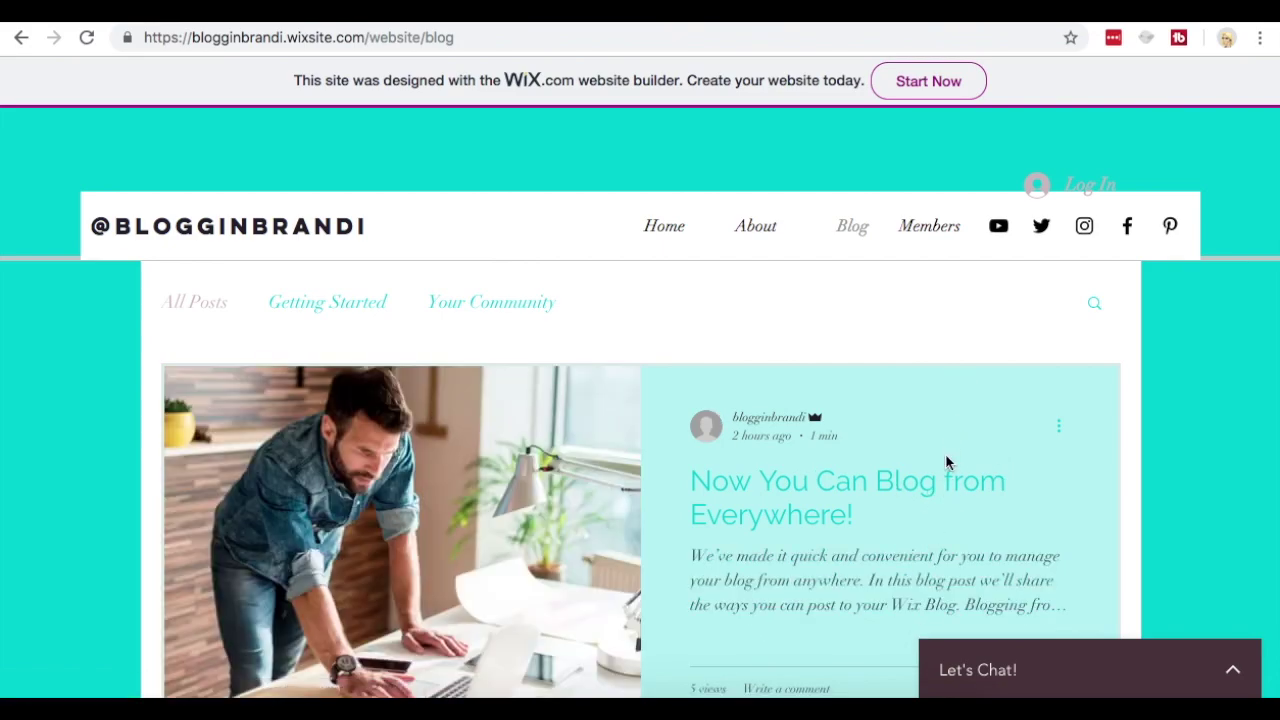
scroll(763, 560, down, 3)
scroll(920, 378, up, 3)
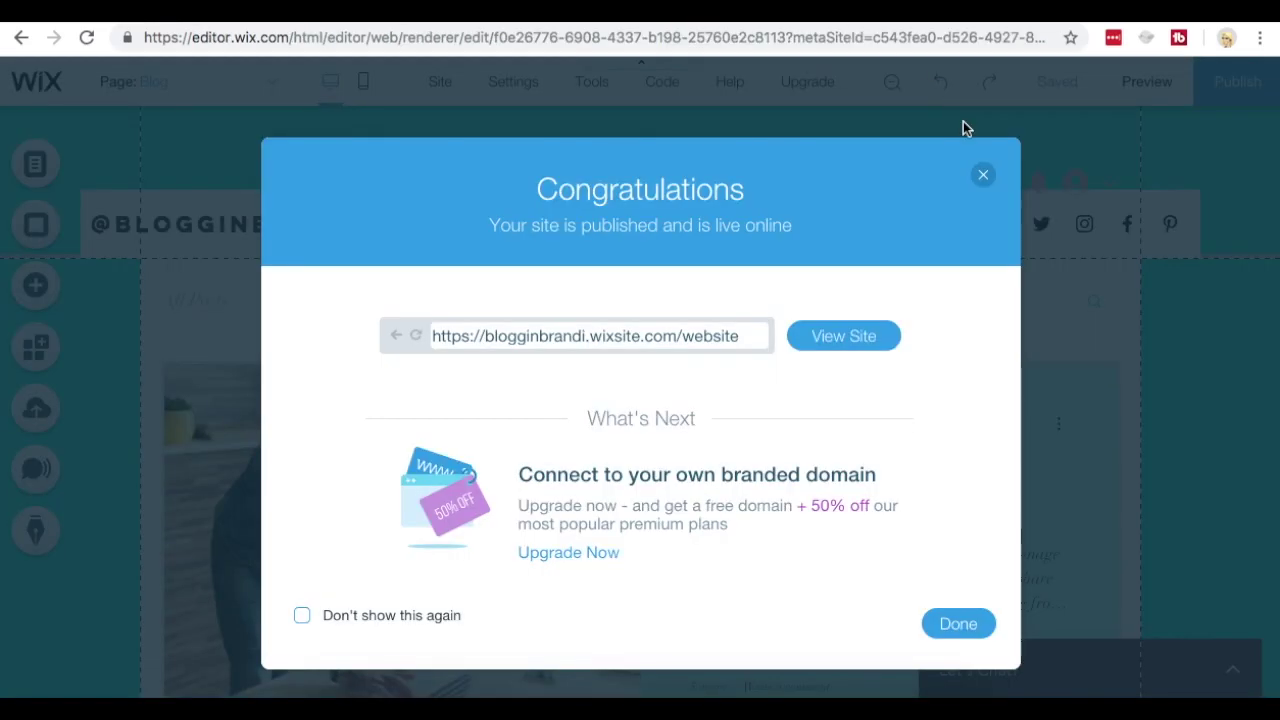
Close the Congratulations dialog and scroll the Blog page to its teal post cards.
click(983, 175)
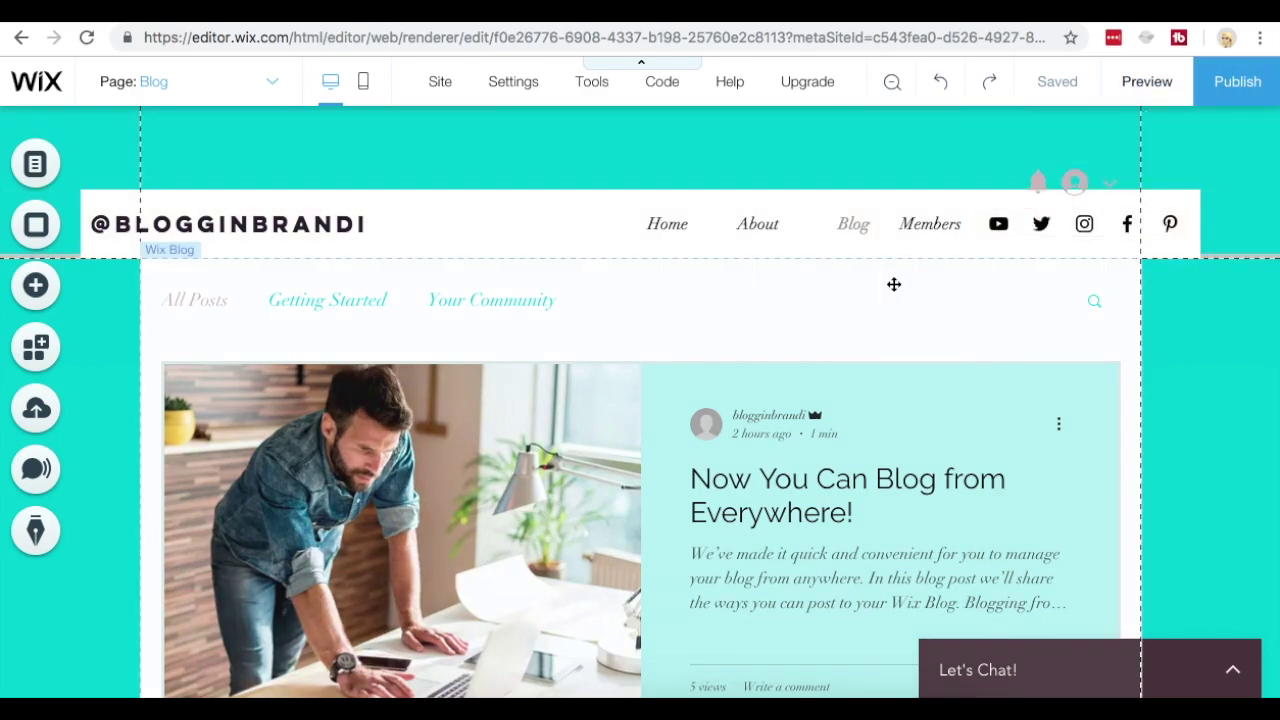
scroll(892, 284, down, 6)
scroll(894, 285, down, 1)
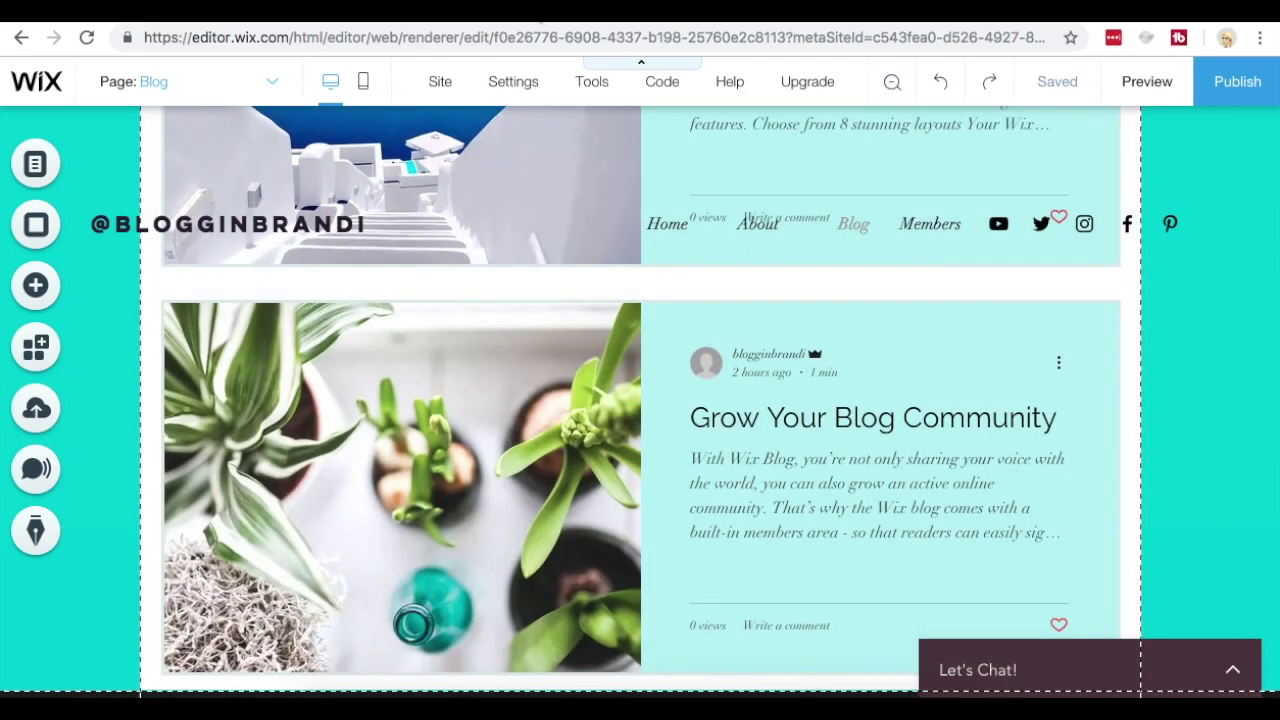